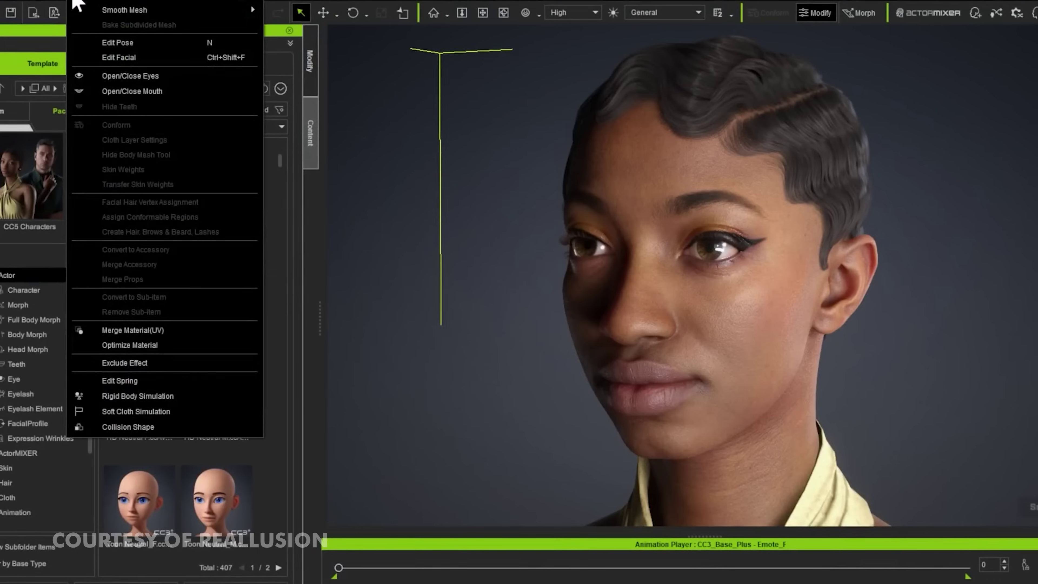
Step: Show the 01-Happy expression presets in the facial editor's Expression tab
{"action": "left_click", "coordinate": [330, 156]}
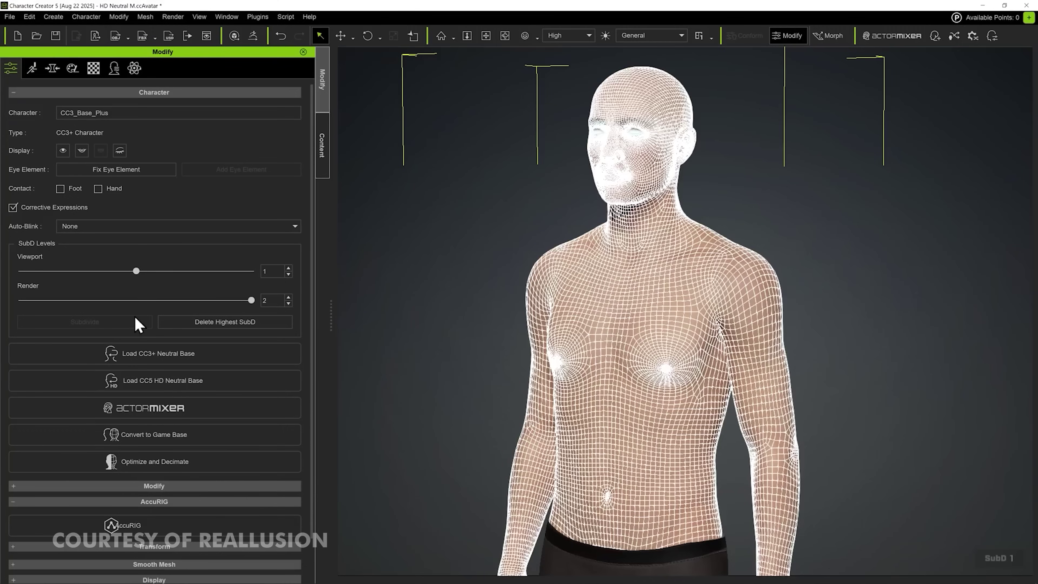
Step: Set viewport SubD to 2 and raise an HD Ultimate Morphs aging slider such as Cheek Sagging
{"action": "left_click_drag", "start_coordinate": [235, 271], "coordinate": [251, 271]}
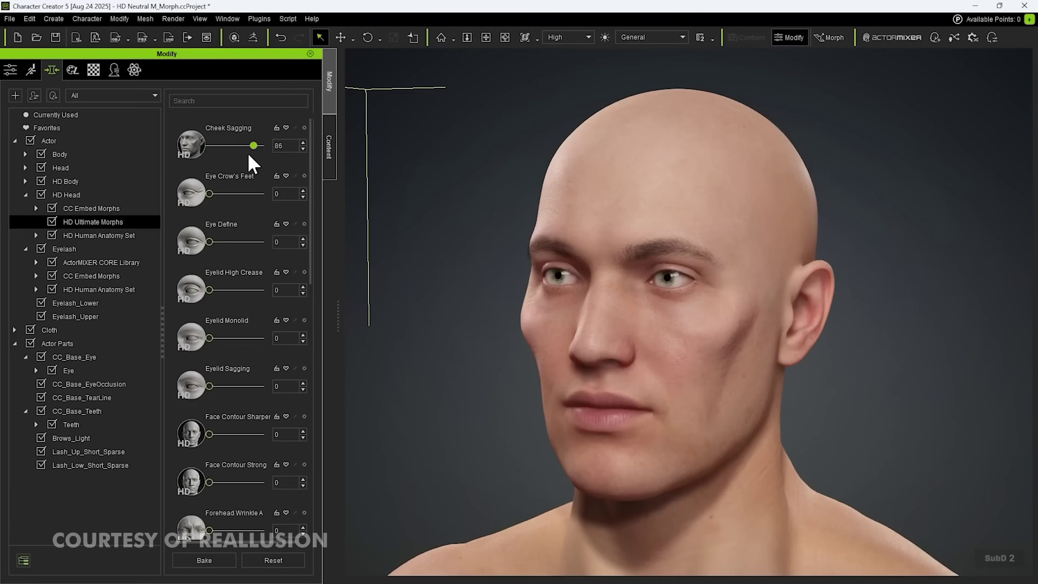
{"action": "scroll", "coordinate": [233, 337], "scroll_direction": "down", "scroll_amount": 3}
{"action": "scroll", "coordinate": [250, 338], "scroll_direction": "down", "scroll_amount": 3}
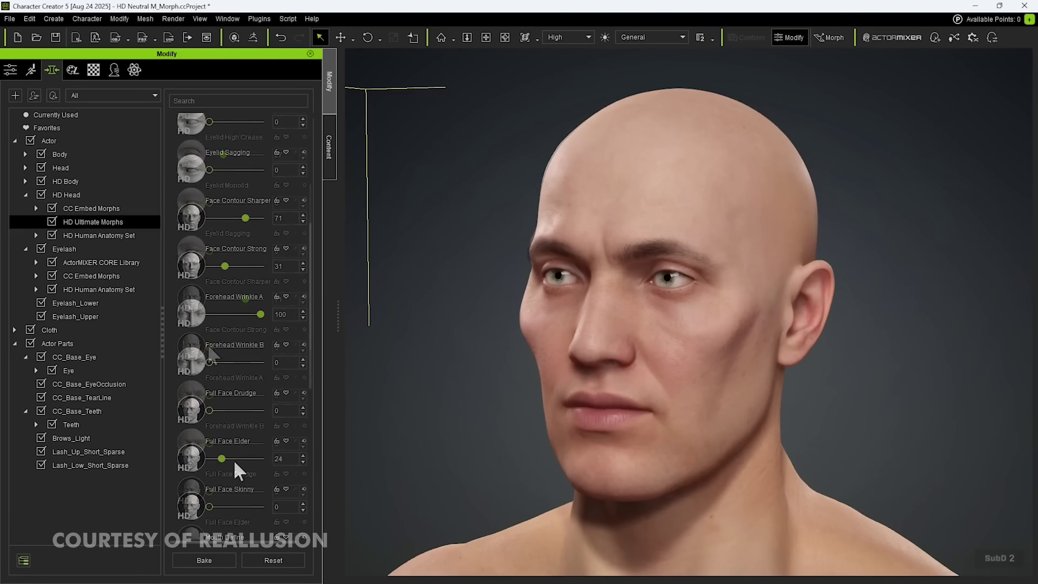
{"action": "left_click_drag", "start_coordinate": [232, 458], "coordinate": [256, 458]}
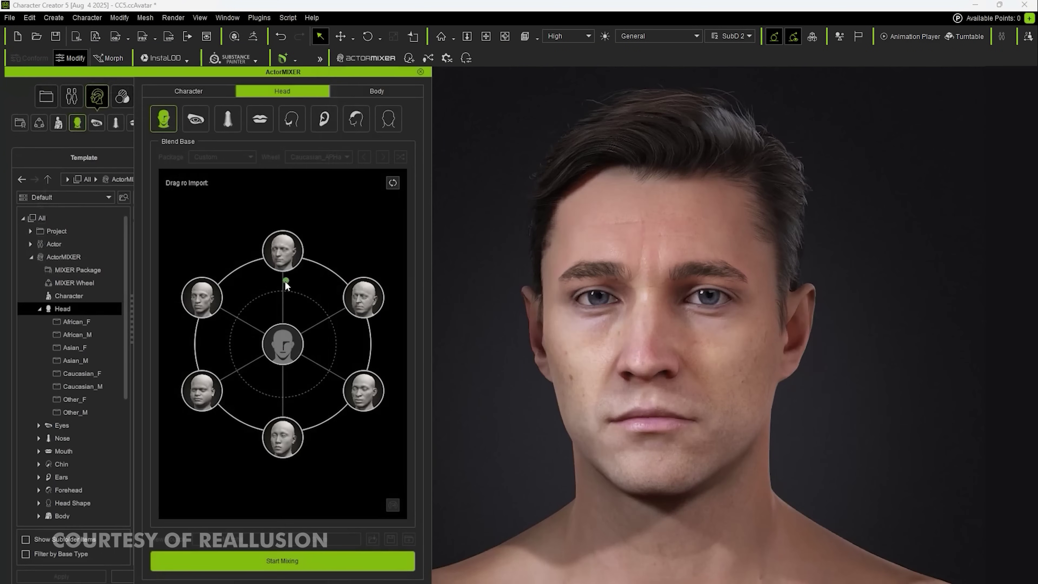
Step: Blend the ActorMIXER head toward the lower-right face preset
{"action": "left_click_drag", "start_coordinate": [332, 310], "coordinate": [287, 402]}
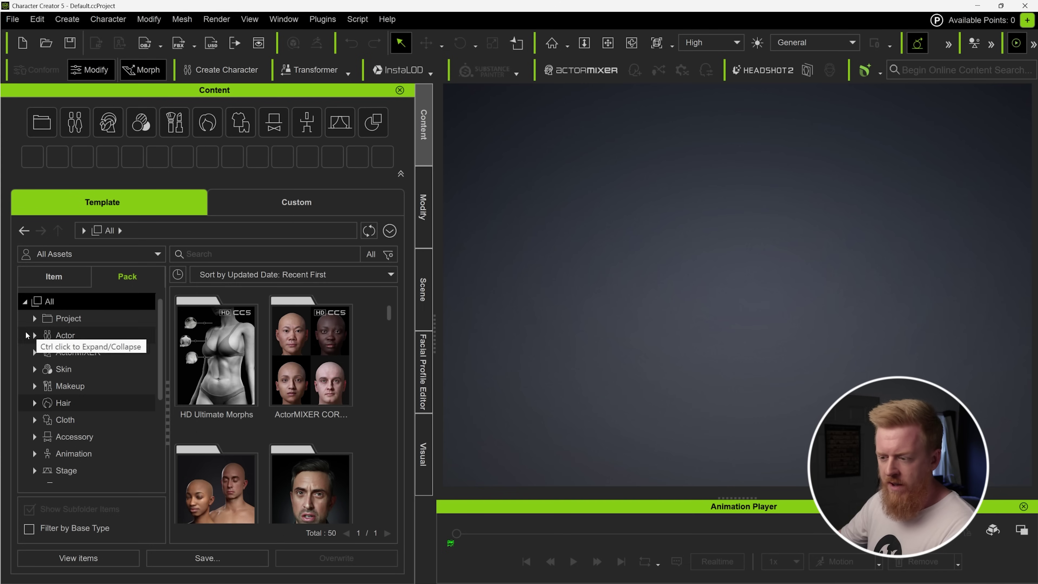
Step: Load _HD Aaron_Clothed from the CC5 Characters template pack
{"action": "scroll", "coordinate": [380, 352], "scroll_direction": "down", "scroll_amount": 5}
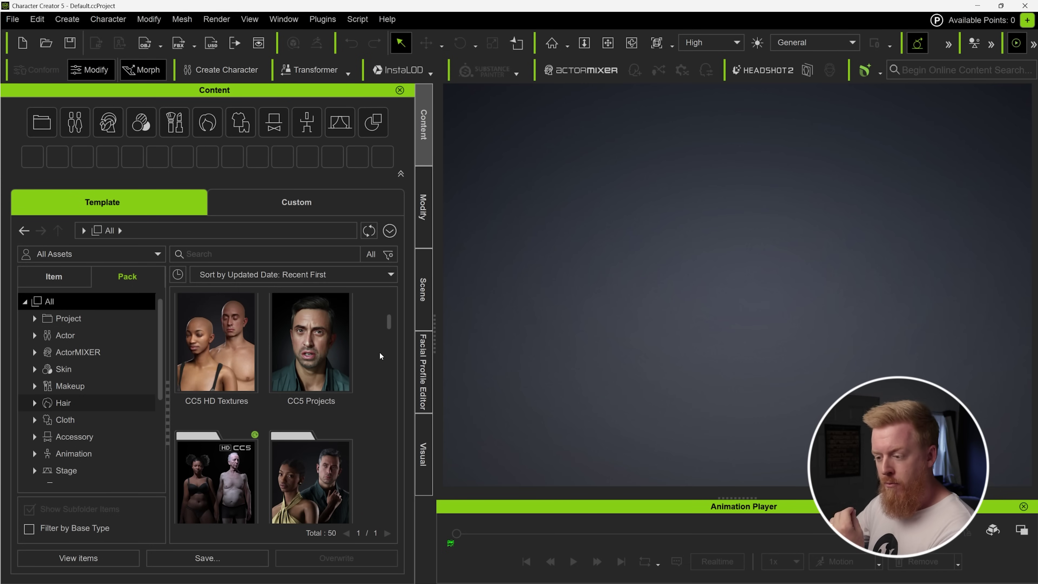
{"action": "scroll", "coordinate": [380, 351], "scroll_direction": "down", "scroll_amount": 2}
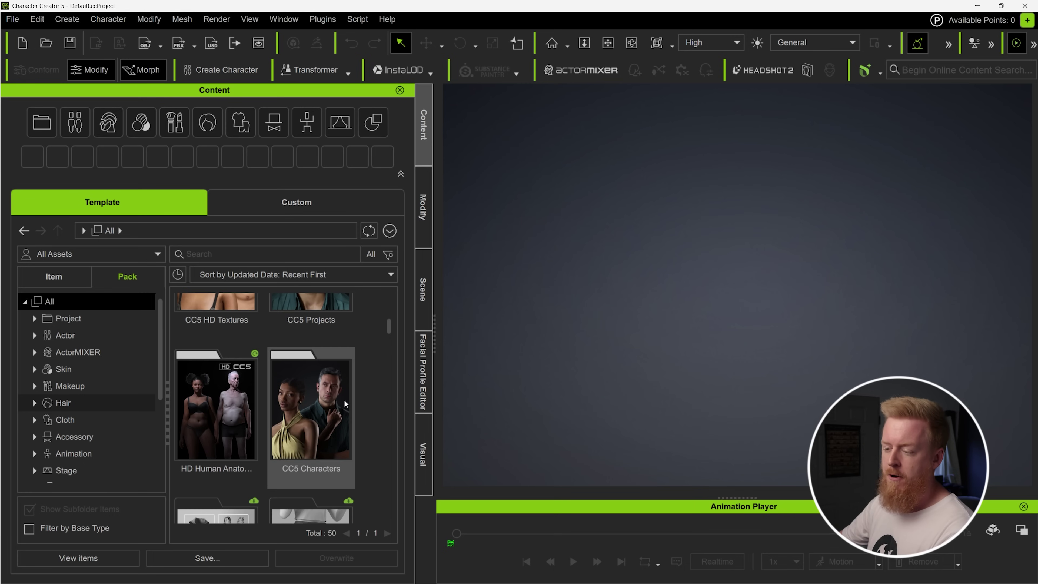
{"action": "double_click", "coordinate": [331, 427]}
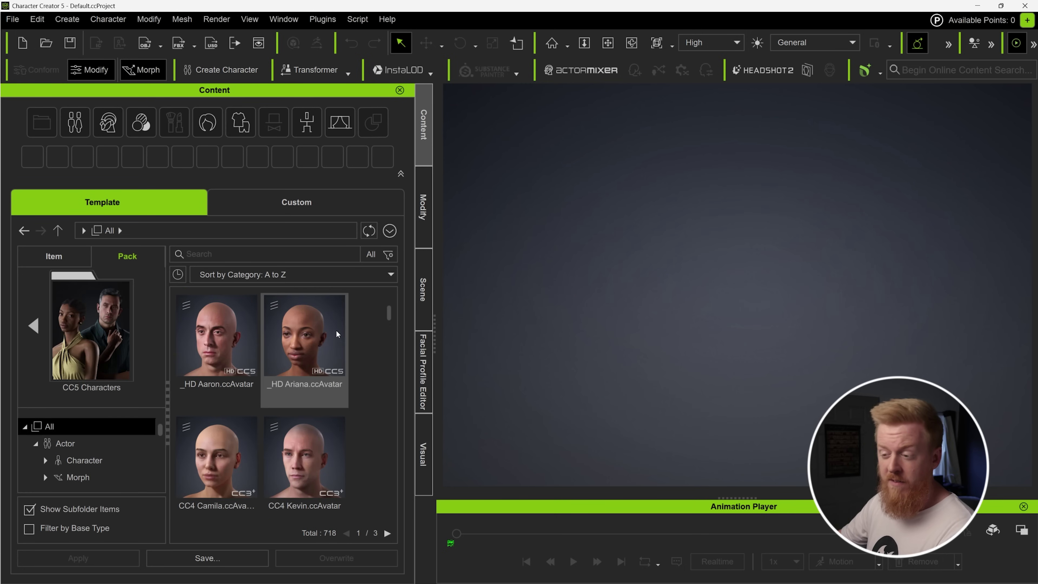
{"action": "scroll", "coordinate": [373, 394], "scroll_direction": "down", "scroll_amount": 9}
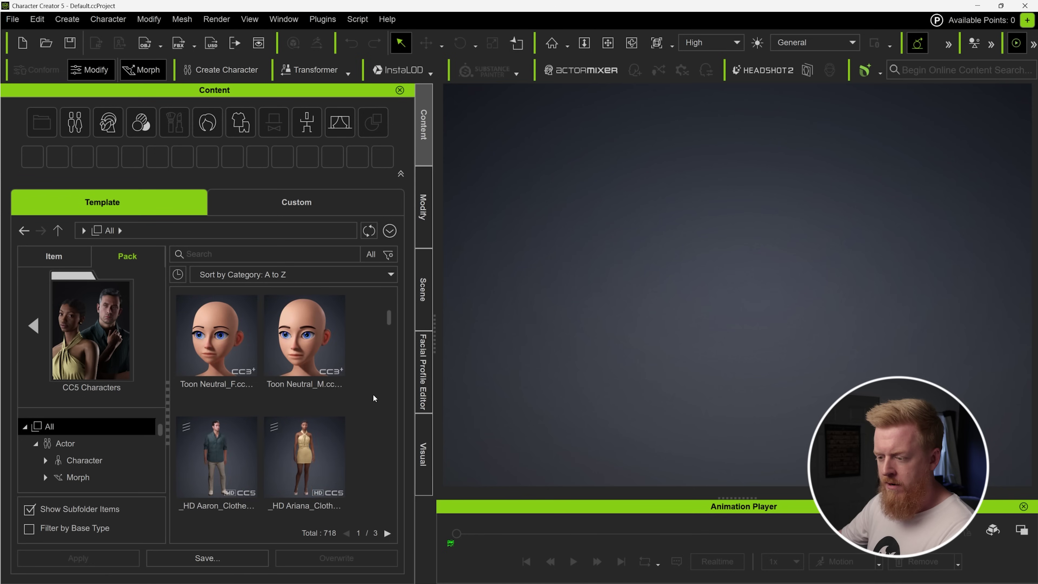
{"action": "scroll", "coordinate": [373, 393], "scroll_direction": "down", "scroll_amount": 3}
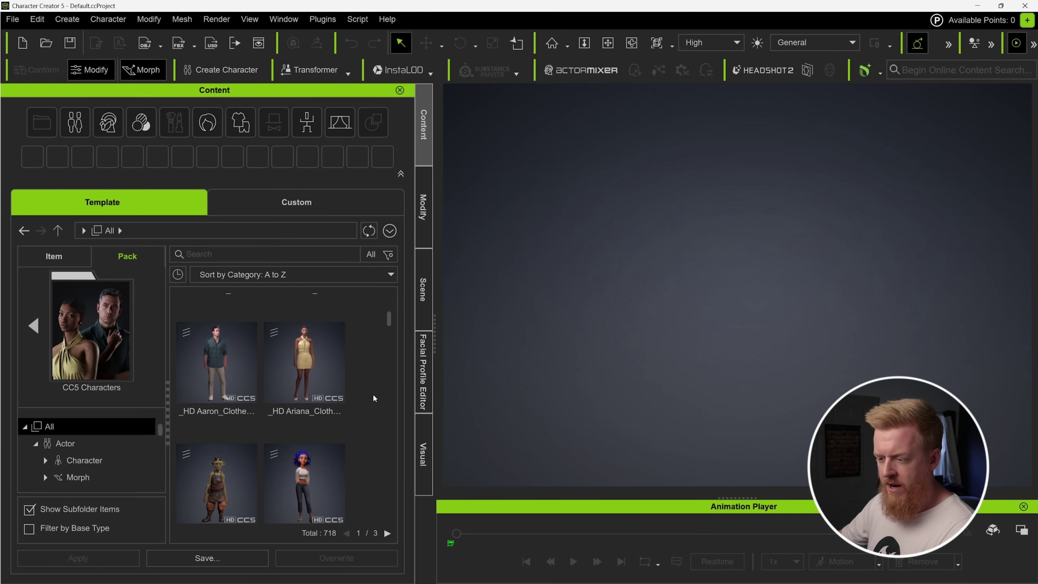
{"action": "double_click", "coordinate": [225, 375]}
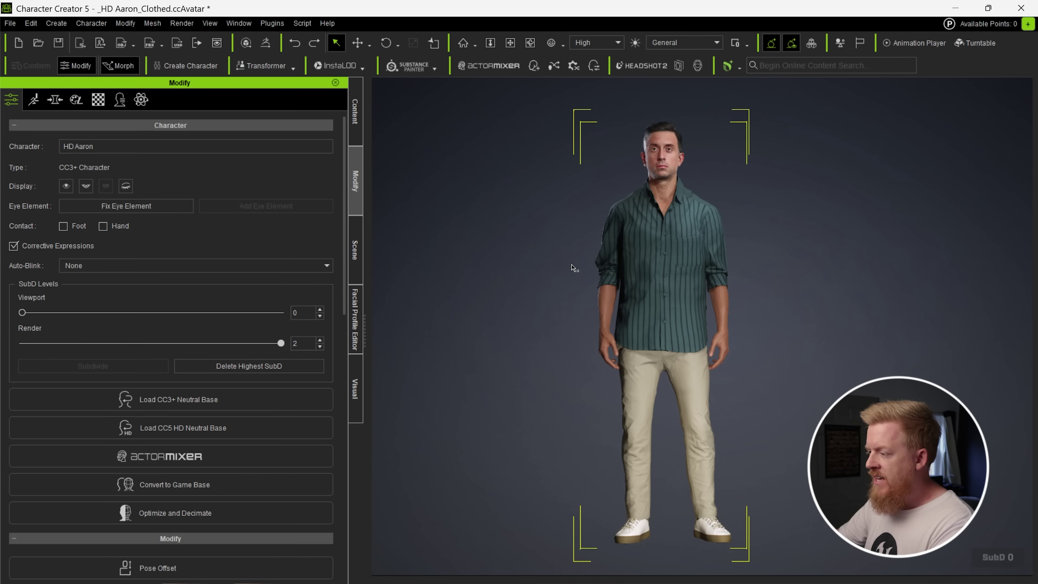
Step: Frame the camera on Aaron's face with the F5 shortcut
{"action": "key", "text": "F5"}
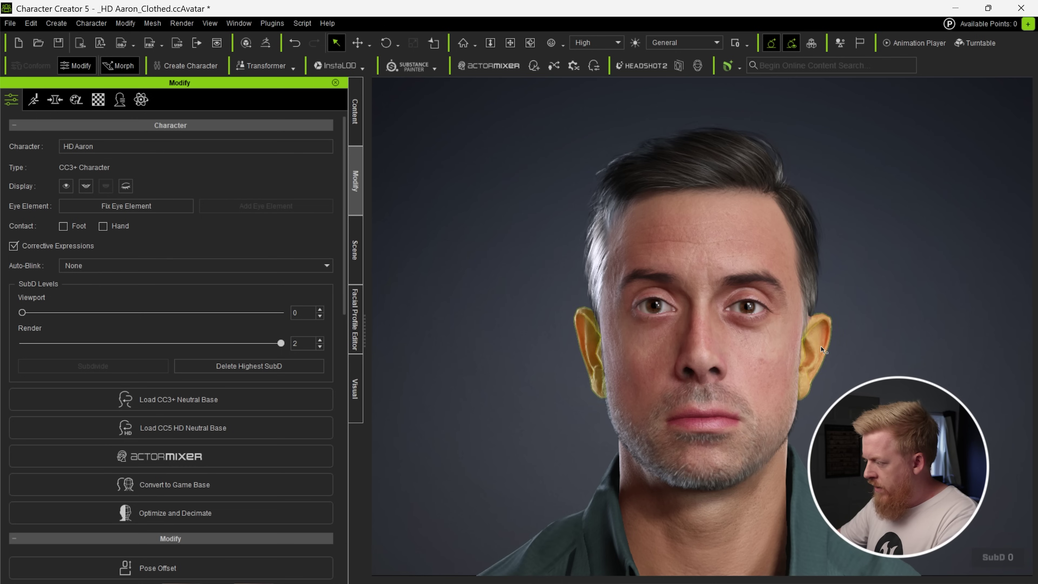
{"action": "left_click_drag", "start_coordinate": [821, 357], "coordinate": [770, 334]}
{"action": "left_click", "coordinate": [770, 335]}
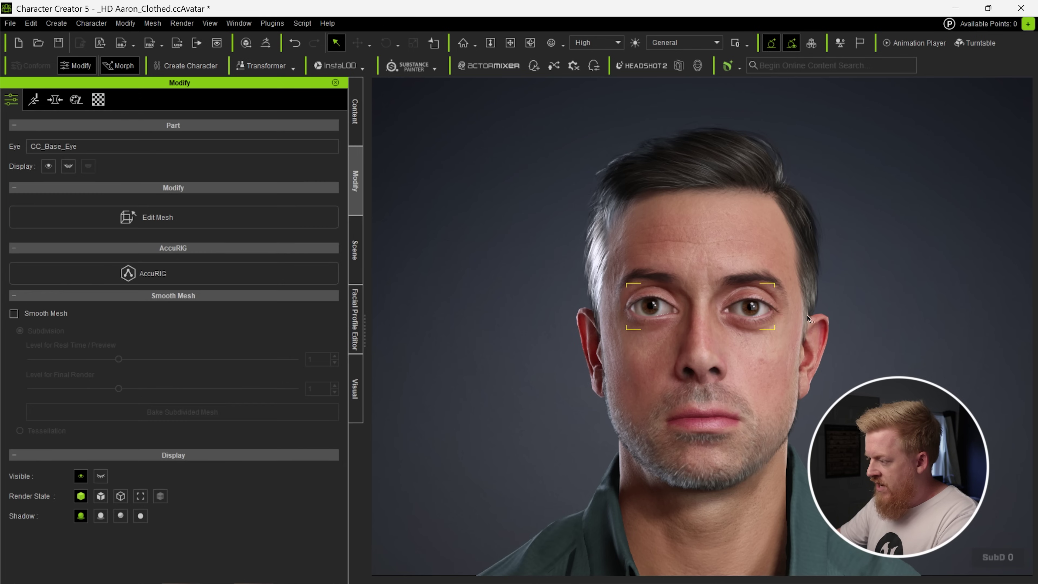
{"action": "key", "text": "ctrl+z"}
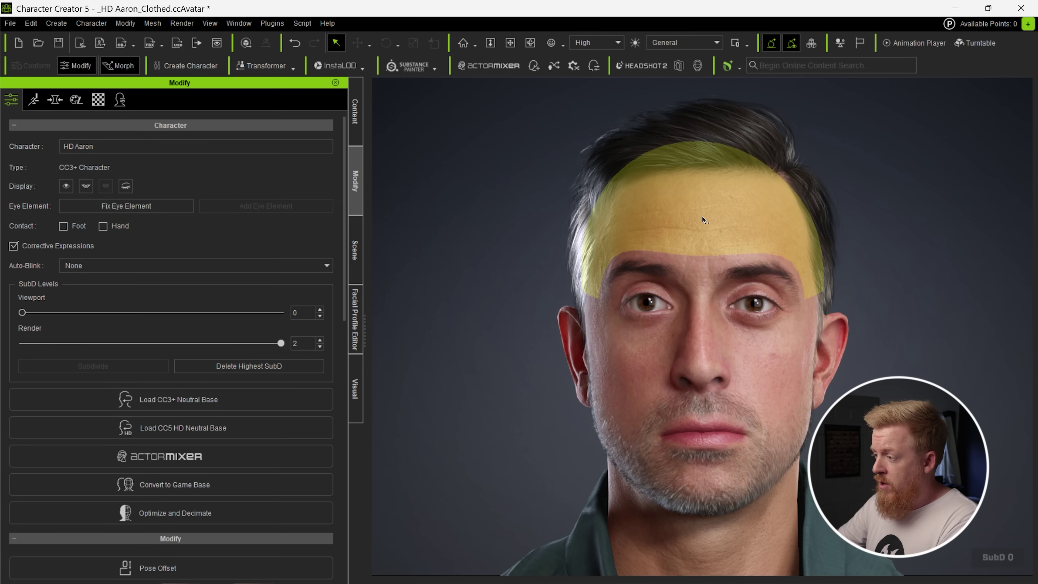
{"action": "left_click", "coordinate": [702, 219]}
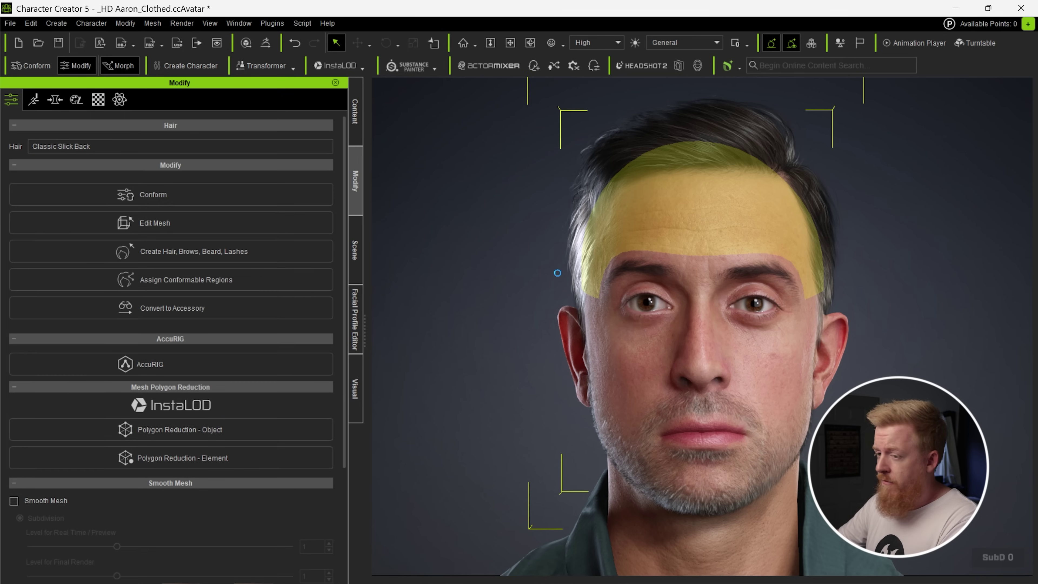
{"action": "left_click", "coordinate": [182, 223]}
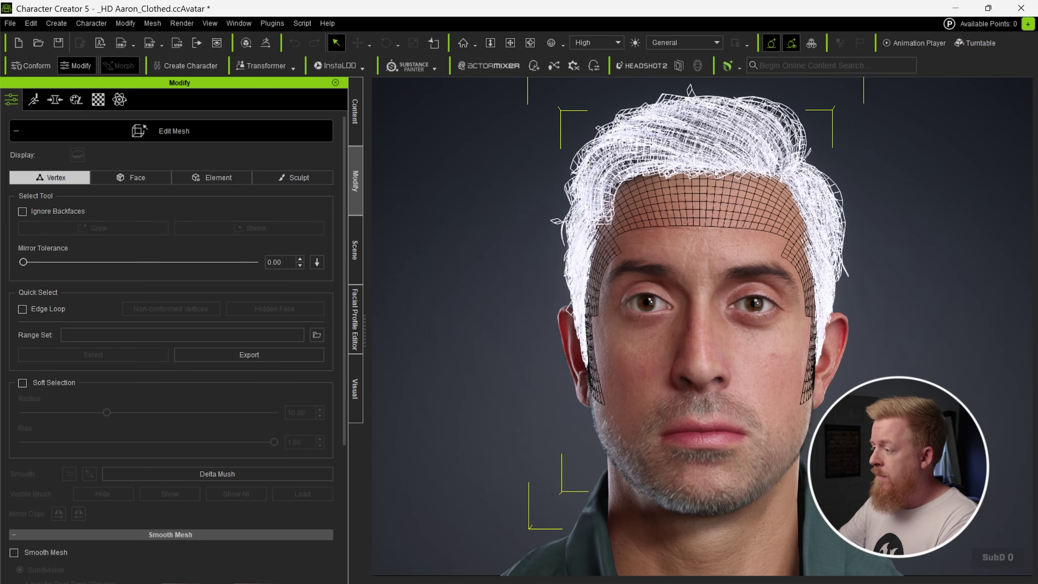
{"action": "left_click_drag", "start_coordinate": [642, 216], "coordinate": [640, 217]}
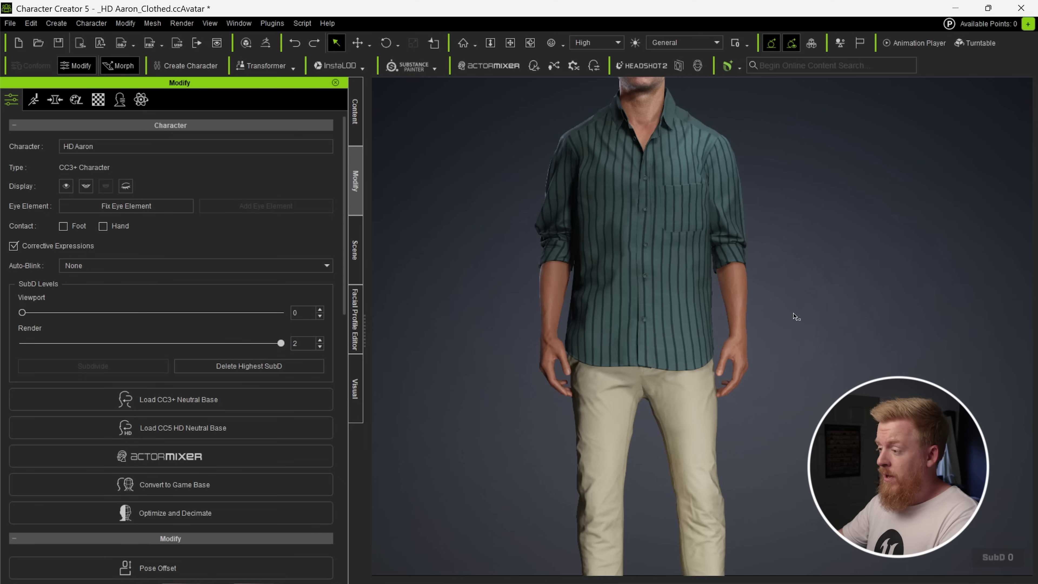
{"action": "left_click", "coordinate": [746, 302]}
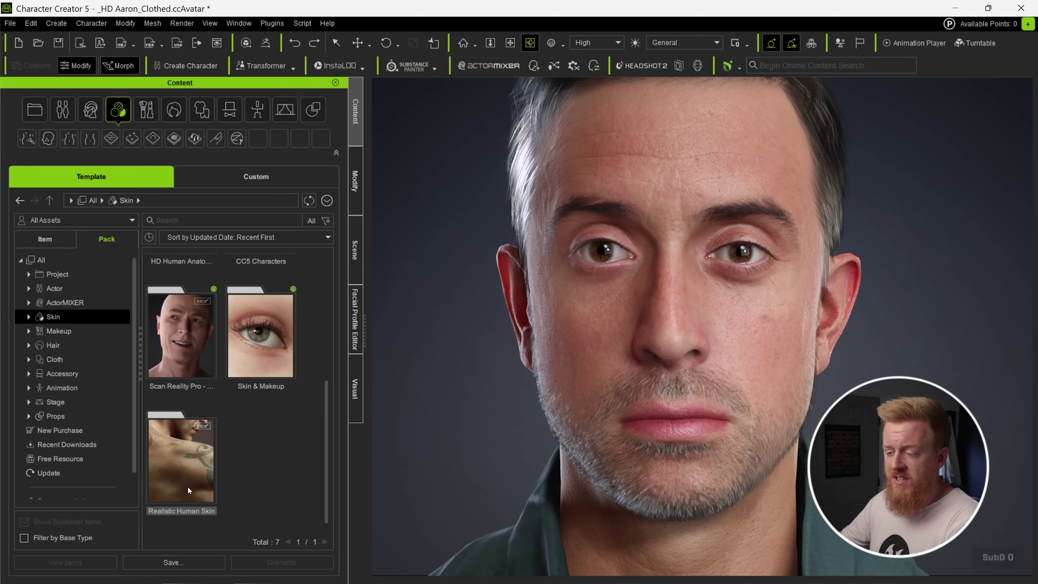
Step: Open the Realistic Human Skin pack and browse through its 261 skin items
{"action": "double_click", "coordinate": [187, 486]}
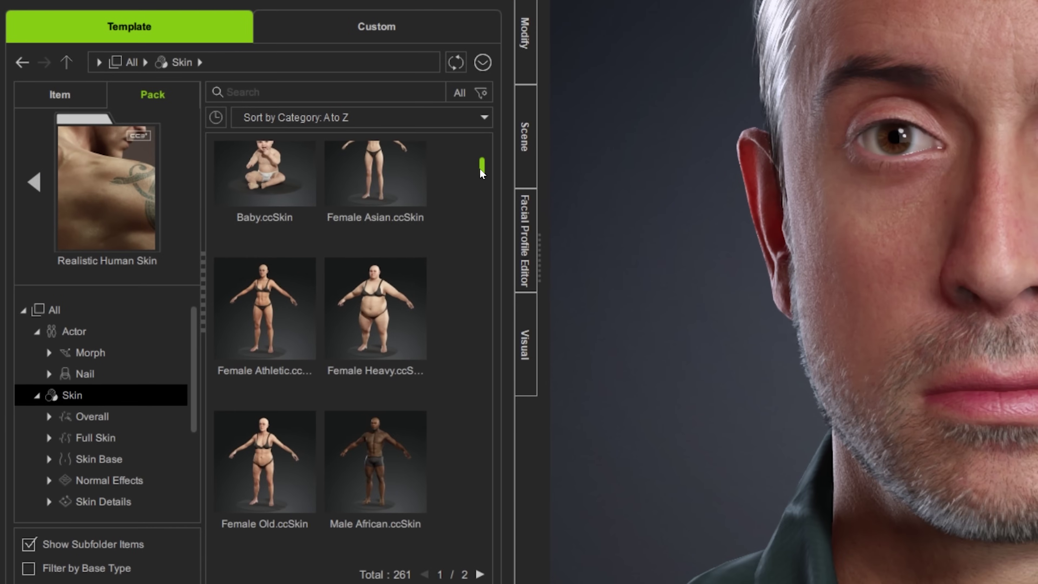
{"action": "scroll", "coordinate": [488, 207], "scroll_direction": "down", "scroll_amount": 5}
{"action": "scroll", "coordinate": [490, 201], "scroll_direction": "down", "scroll_amount": 3}
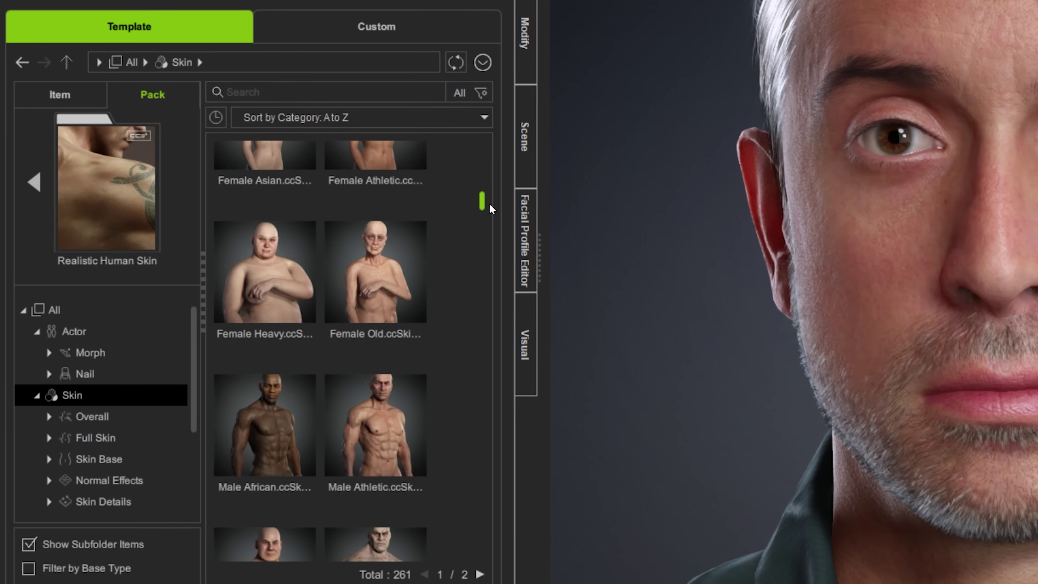
{"action": "scroll", "coordinate": [492, 209], "scroll_direction": "down", "scroll_amount": 5}
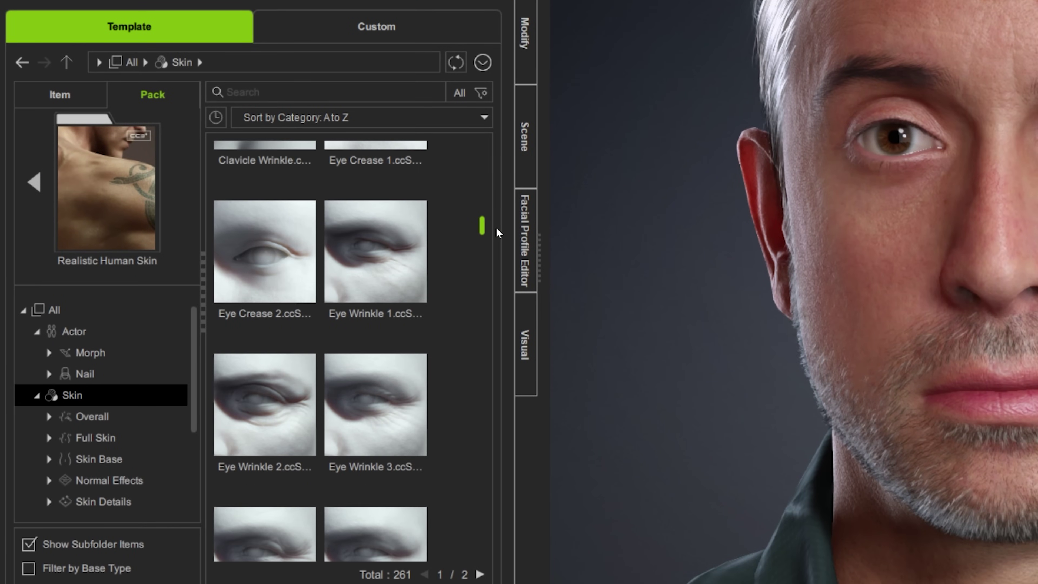
{"action": "left_click_drag", "start_coordinate": [497, 232], "coordinate": [488, 388]}
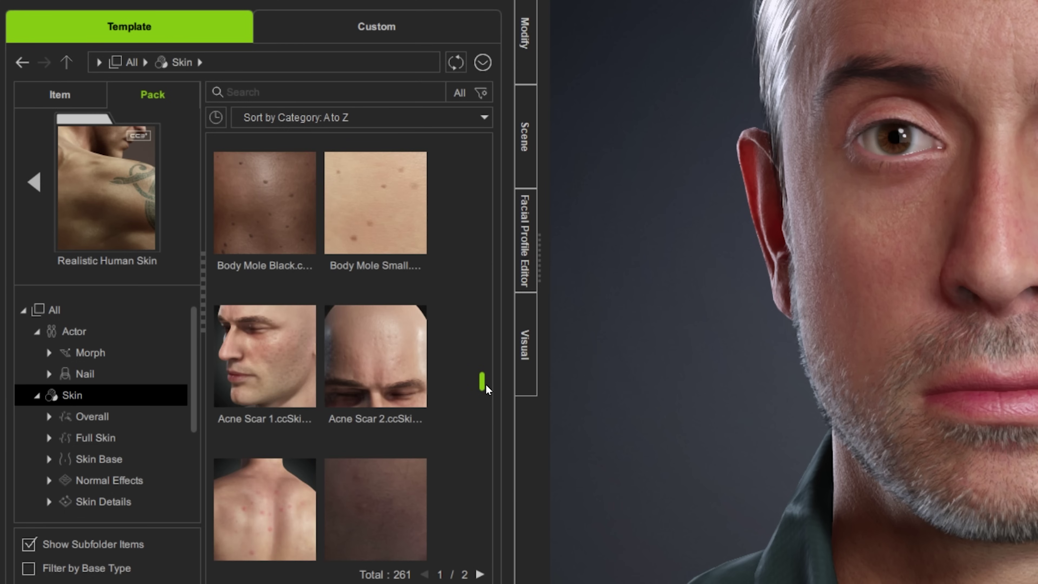
{"action": "left_click_drag", "start_coordinate": [487, 388], "coordinate": [482, 441]}
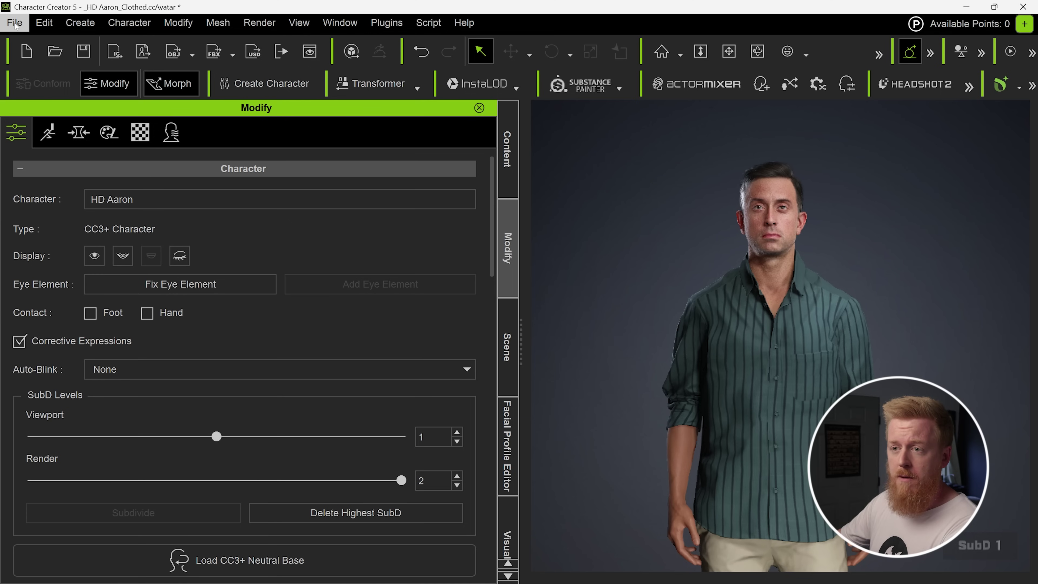
Step: Open the File menu to begin exporting HD Aaron as FBX
{"action": "left_click", "coordinate": [15, 24]}
Step: Start the Clothed Character FBX export and move its dialog to the top-centre
{"action": "mouse_move", "coordinate": [144, 192]}
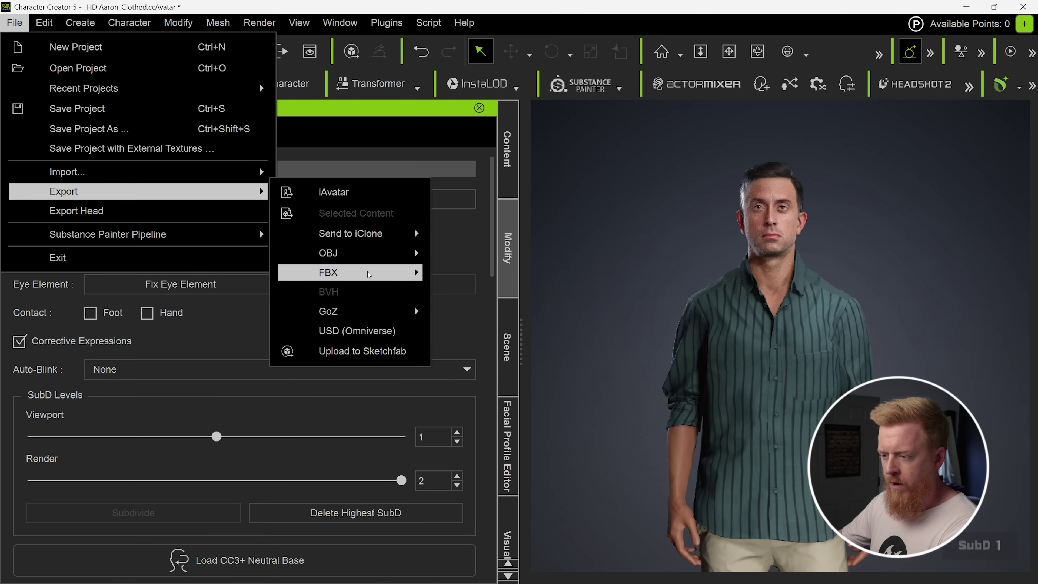
{"action": "mouse_move", "coordinate": [369, 274]}
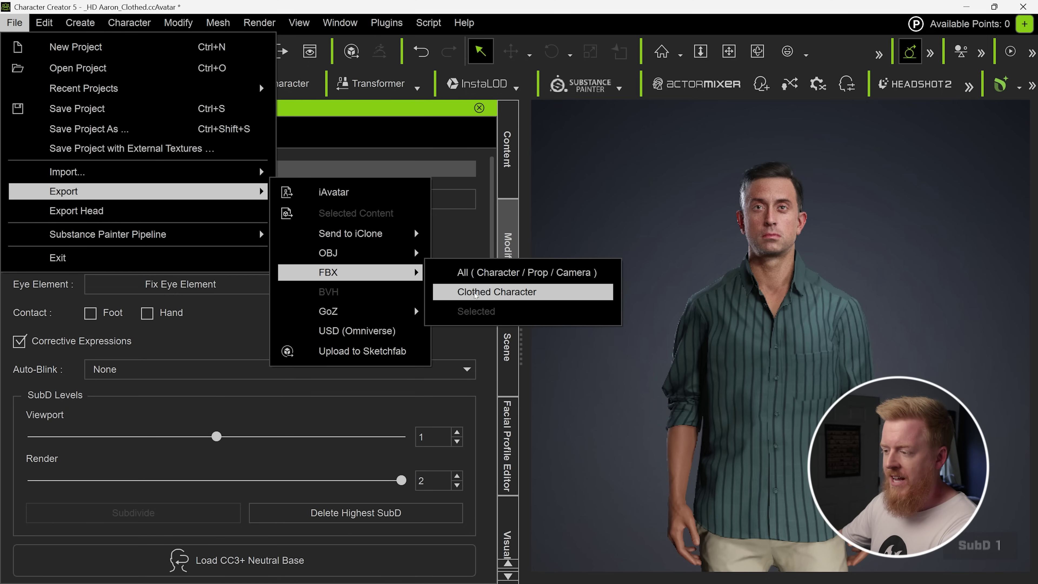
{"action": "left_click", "coordinate": [497, 292]}
{"action": "left_click_drag", "start_coordinate": [670, 95], "coordinate": [423, 48]}
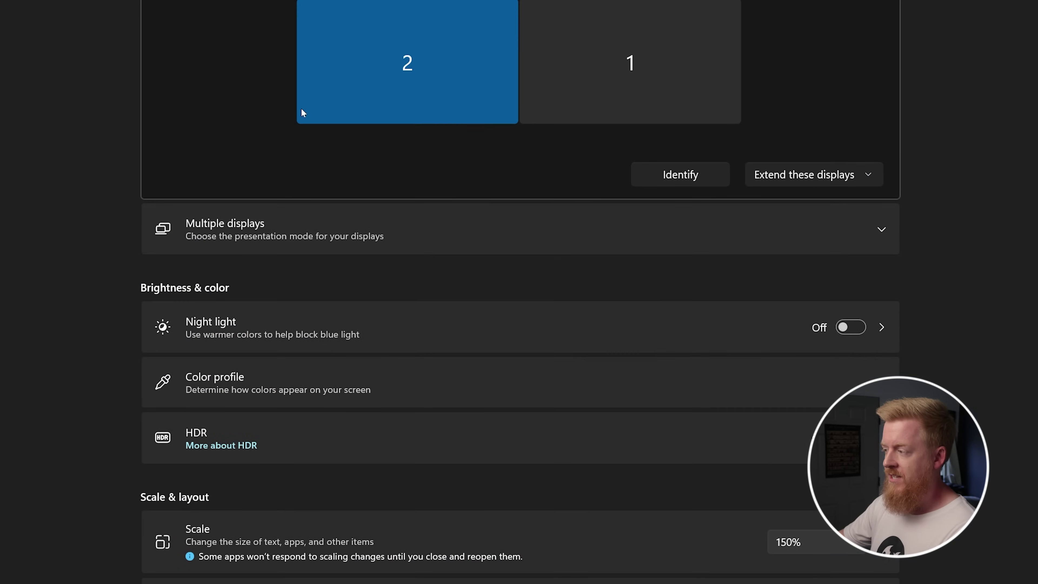
Step: Scroll Windows Display settings down to the Scale & layout section
{"action": "scroll", "coordinate": [121, 202], "scroll_direction": "down", "scroll_amount": 8}
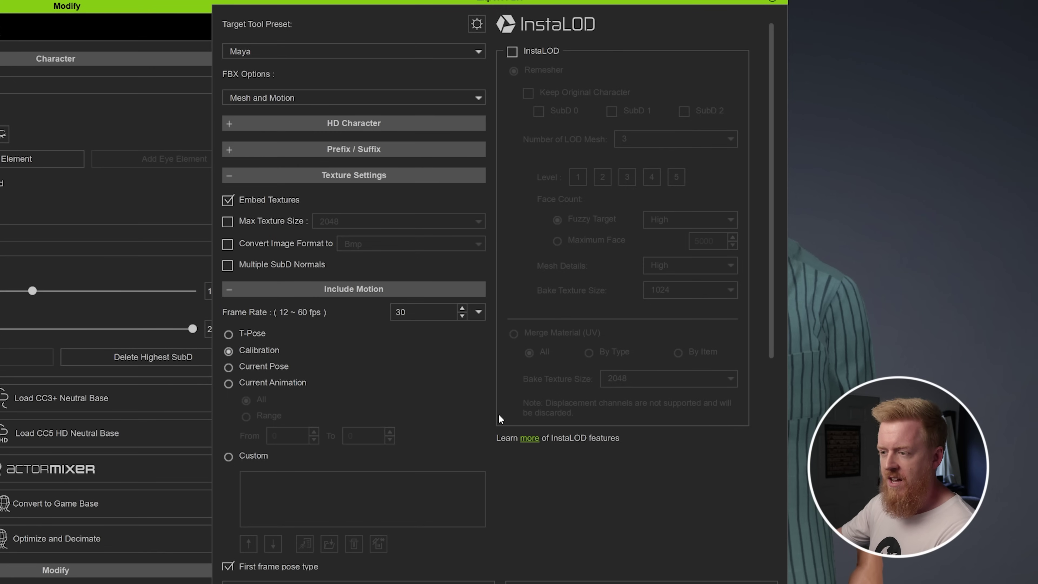
Step: Set the FBX export to Unreal (UE5 Skeleton) preset, Mesh only, without embedded textures
{"action": "left_click", "coordinate": [295, 57]}
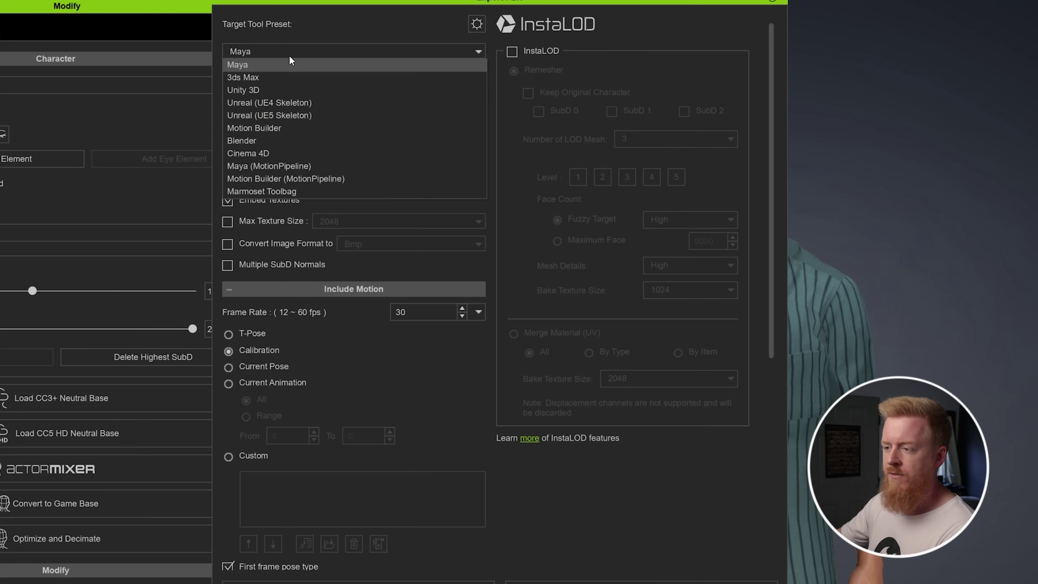
{"action": "left_click", "coordinate": [285, 114]}
{"action": "left_click", "coordinate": [331, 97]}
{"action": "left_click", "coordinate": [329, 84]}
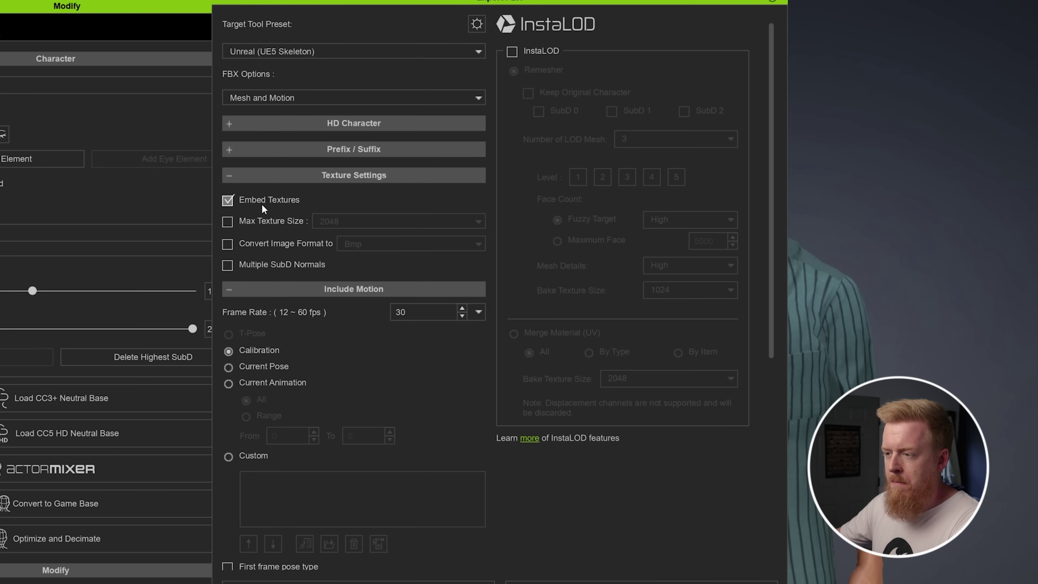
{"action": "left_click", "coordinate": [231, 203]}
{"action": "left_click", "coordinate": [277, 98]}
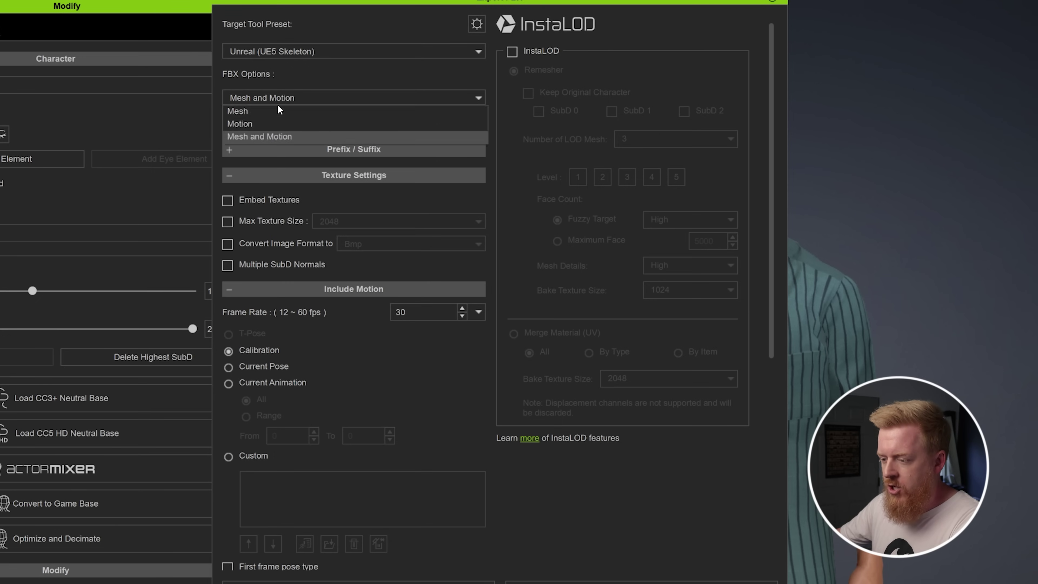
{"action": "left_click", "coordinate": [278, 109]}
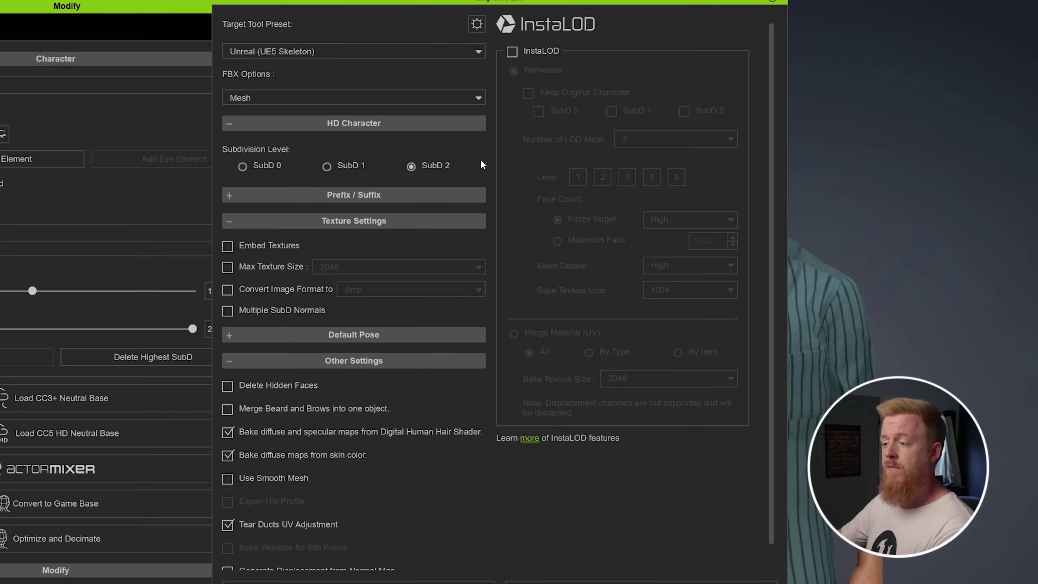
Step: Keep subdivision at SubD 2 and export, accepting the re-import warning
{"action": "left_click", "coordinate": [384, 127]}
{"action": "left_click", "coordinate": [383, 125]}
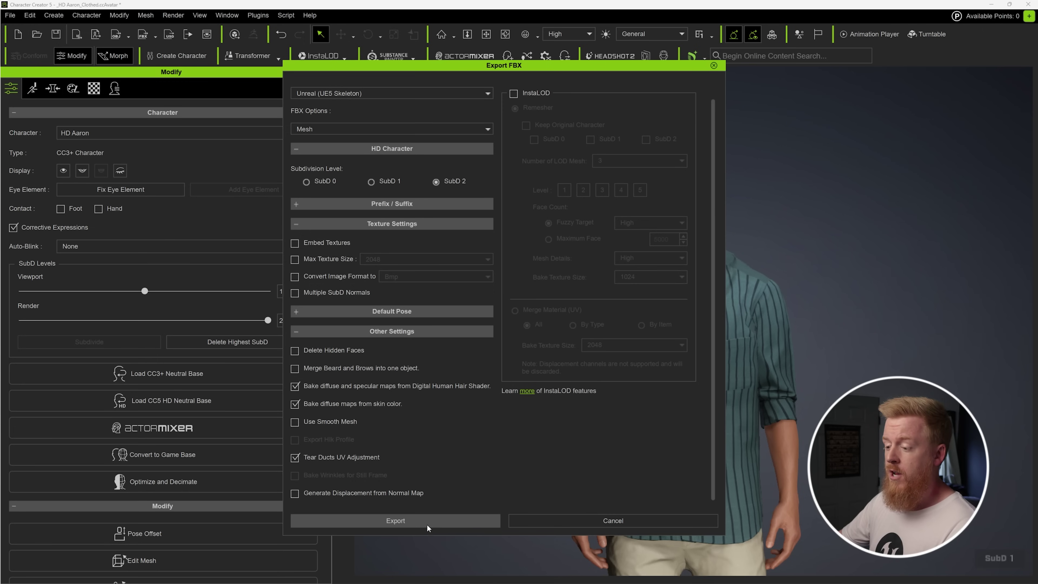
{"action": "left_click", "coordinate": [425, 524]}
{"action": "left_click", "coordinate": [437, 345]}
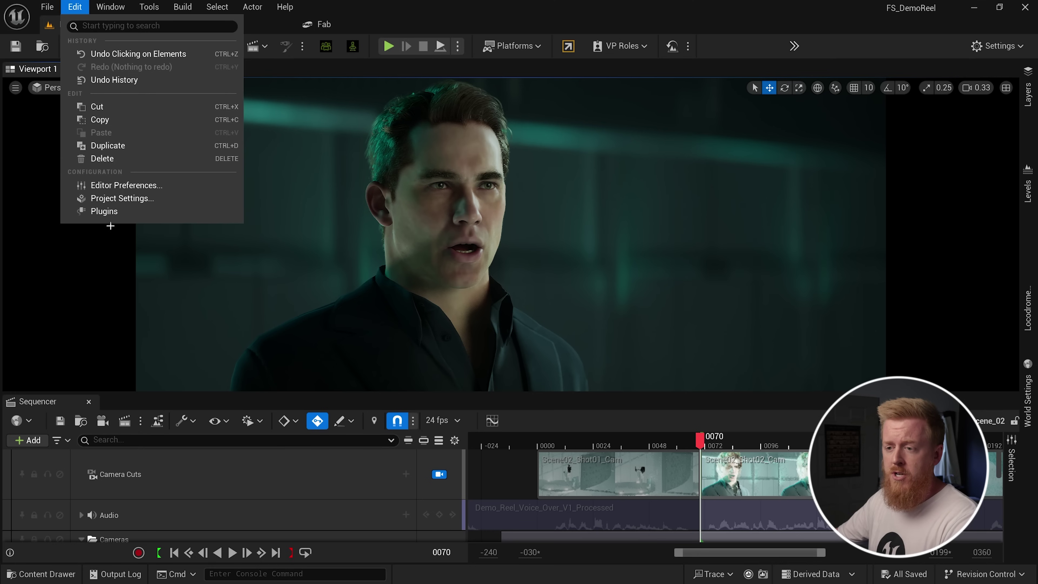
Step: Open the Plugins window from Unreal Engine's Edit menu
{"action": "left_click", "coordinate": [106, 210]}
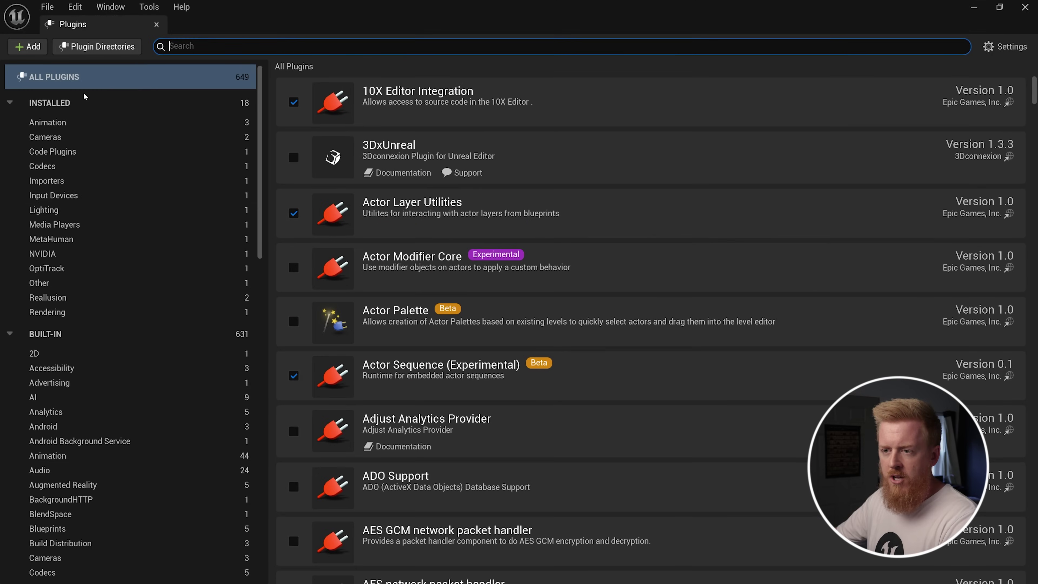
Step: Filter plugins to Installed and create a new folder named Sample under Characters
{"action": "left_click", "coordinate": [139, 107]}
{"action": "scroll", "coordinate": [504, 299], "scroll_direction": "down", "scroll_amount": 3}
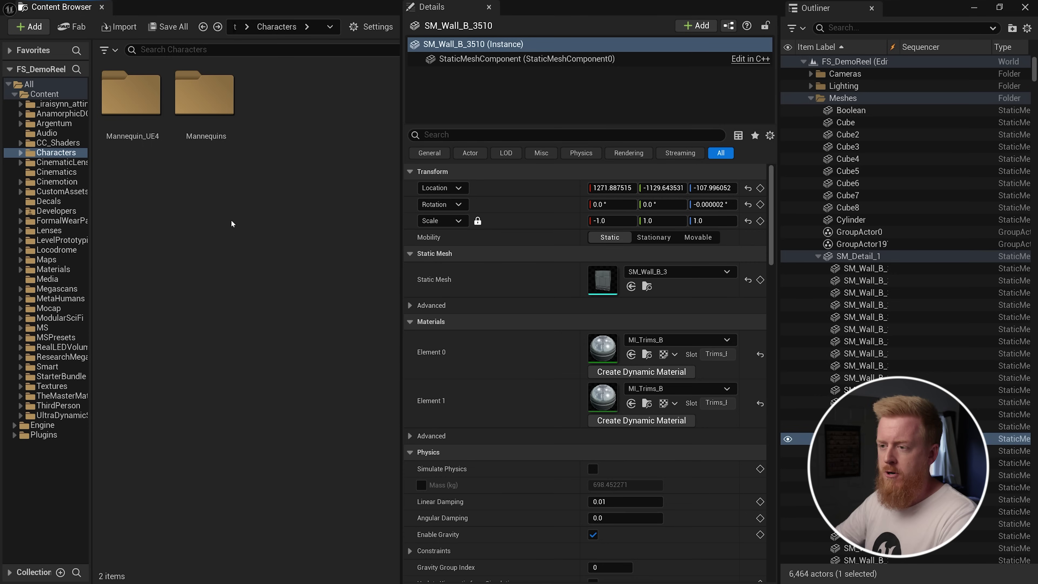
{"action": "right_click", "coordinate": [243, 217]}
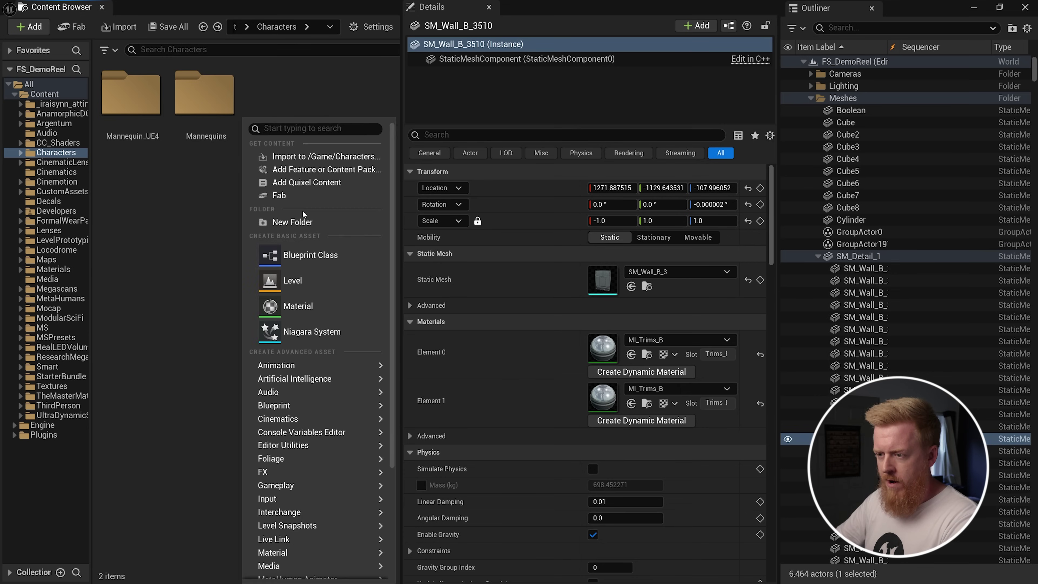
{"action": "left_click", "coordinate": [302, 221]}
{"action": "type", "text": "Sample"}
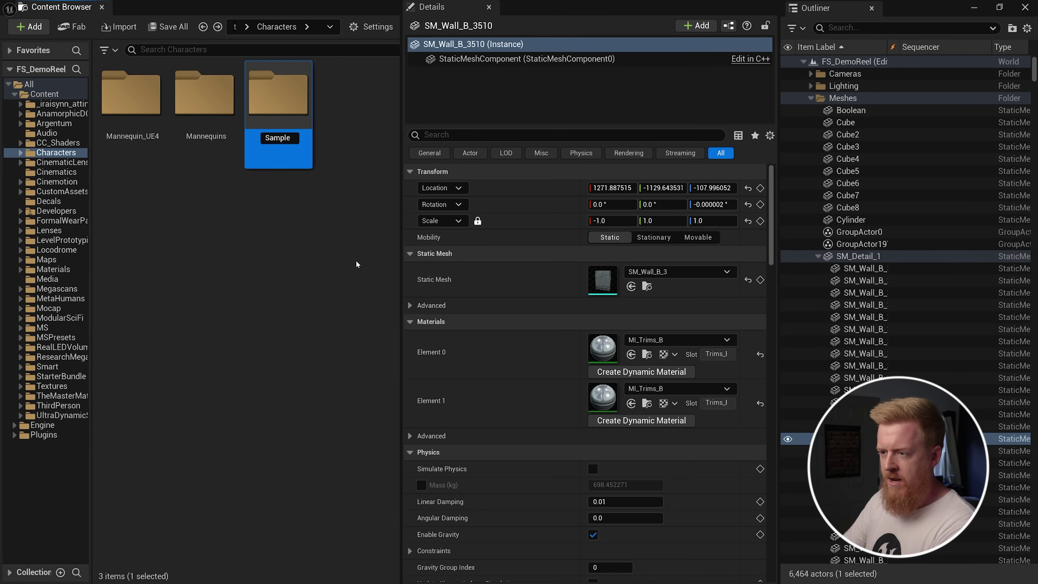
{"action": "key", "text": "Return"}
Step: Drag Aaron.Fbx from File Explorer into the Sample folder to import it
{"action": "double_click", "coordinate": [279, 98]}
{"action": "key", "text": "alt+Tab"}
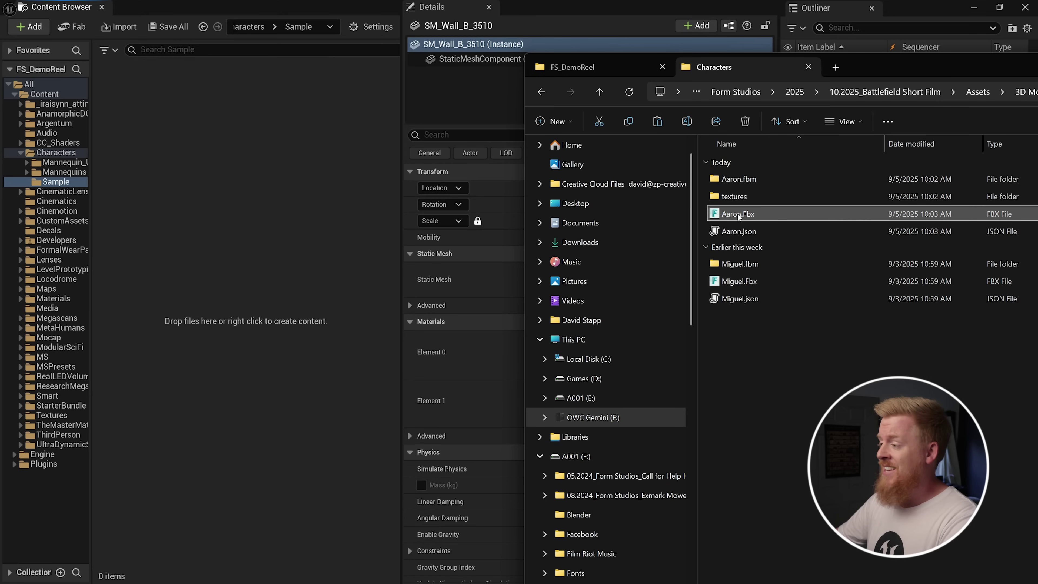
{"action": "left_click_drag", "start_coordinate": [734, 216], "coordinate": [262, 239]}
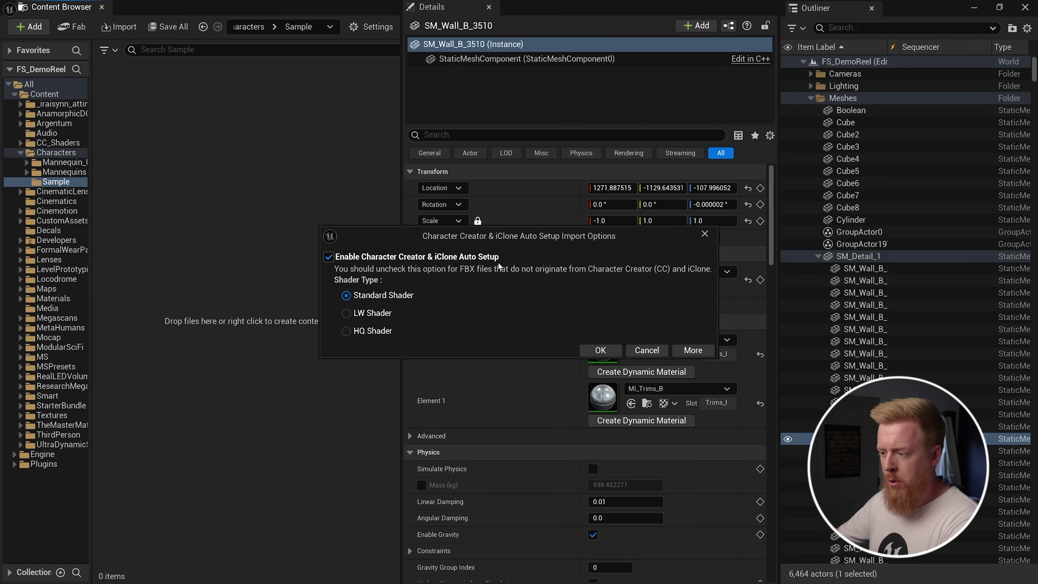
Step: Choose HQ Shader, enable Import Morph Targets under Mesh > Advanced, and import Aaron as a skeletal mesh
{"action": "left_click", "coordinate": [347, 331]}
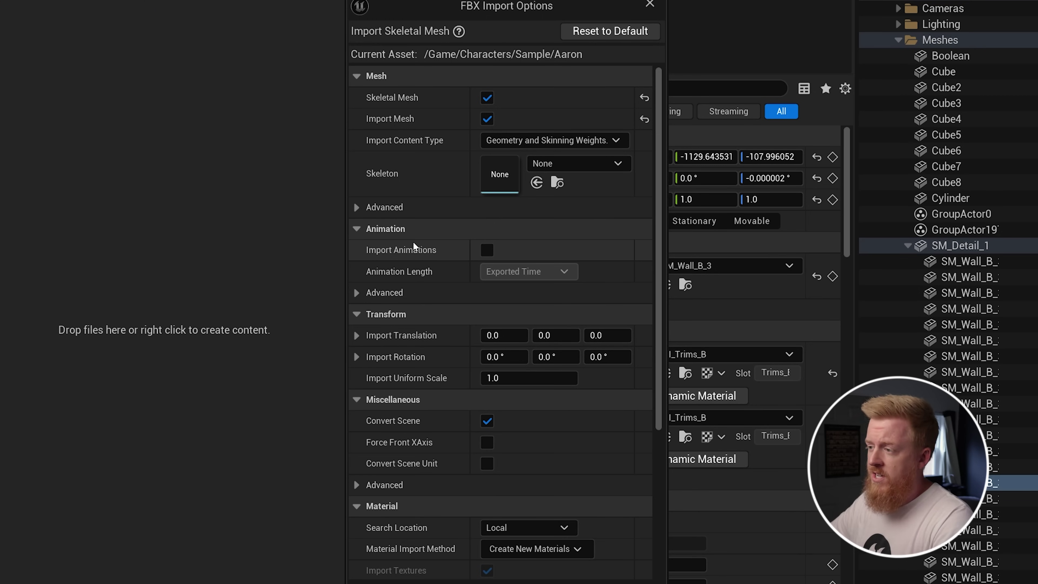
{"action": "scroll", "coordinate": [444, 224], "scroll_direction": "down", "scroll_amount": 3}
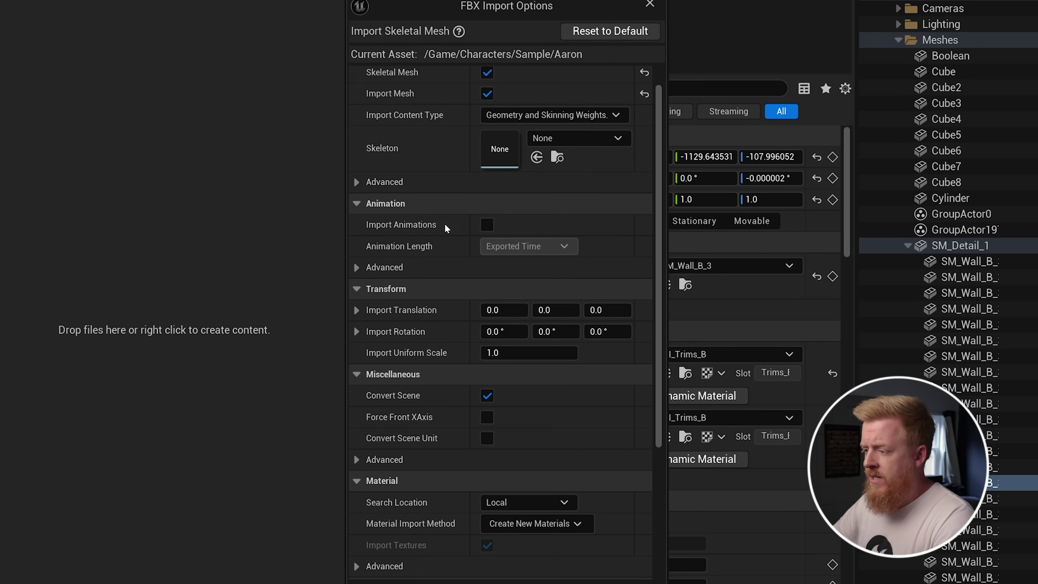
{"action": "scroll", "coordinate": [444, 224], "scroll_direction": "up", "scroll_amount": 3}
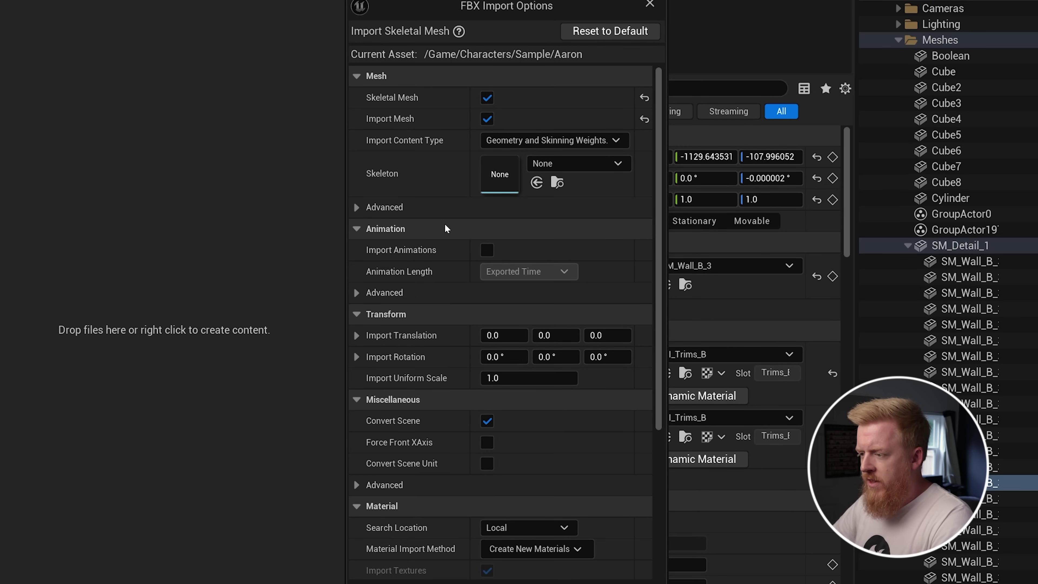
{"action": "left_click", "coordinate": [364, 208]}
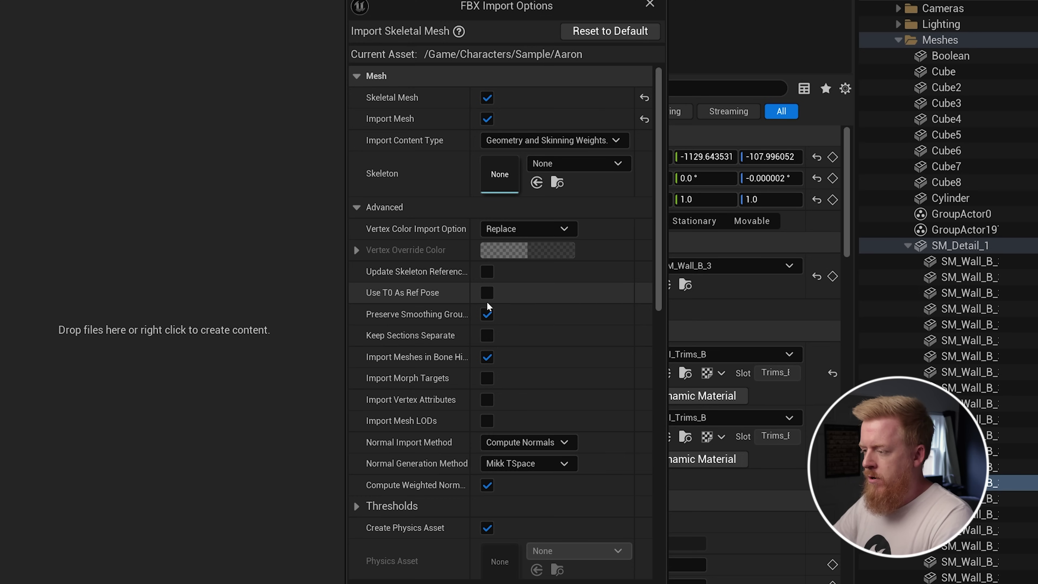
{"action": "scroll", "coordinate": [485, 311], "scroll_direction": "down", "scroll_amount": 2}
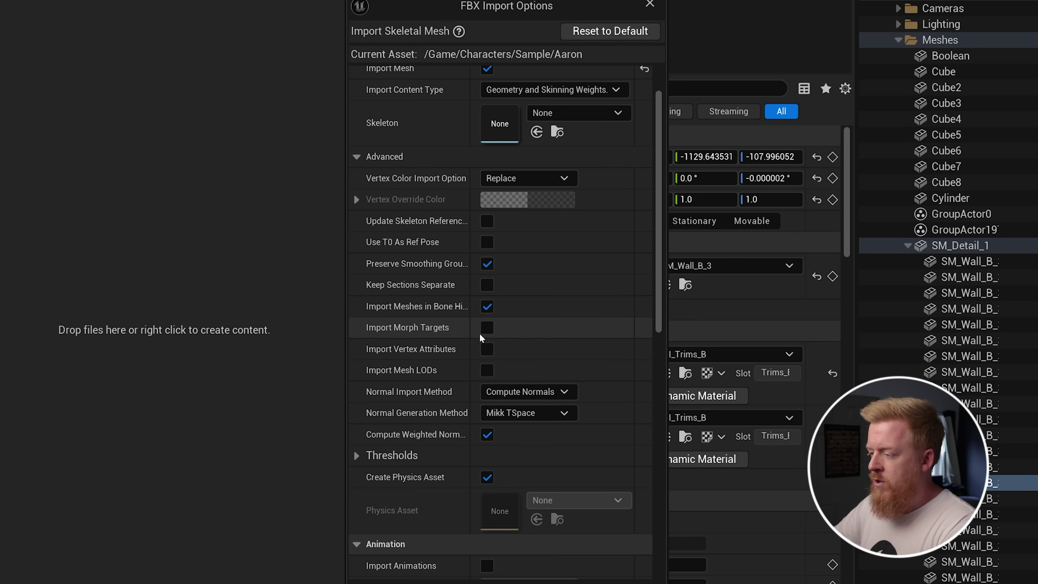
{"action": "left_click", "coordinate": [487, 328]}
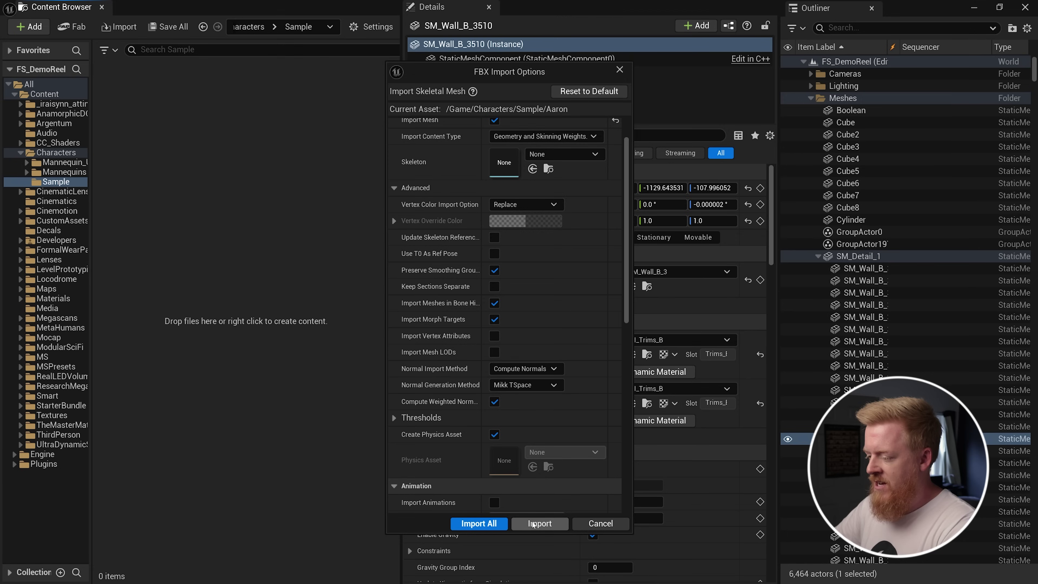
{"action": "left_click", "coordinate": [532, 524]}
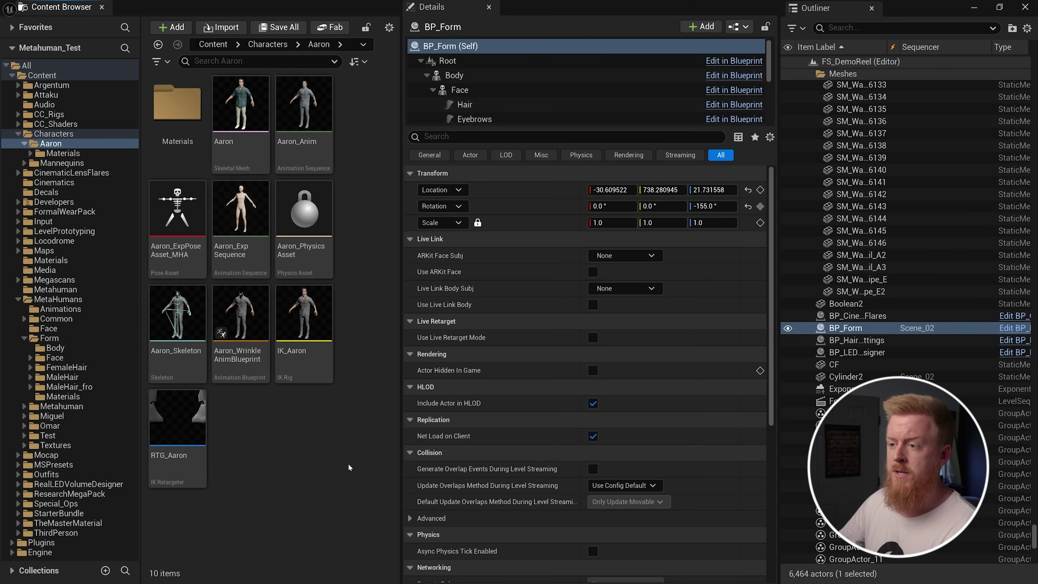
Step: Preview the imported Aaron skeletal mesh, close its editor, and deselect it in the Content Browser
{"action": "double_click", "coordinate": [241, 118]}
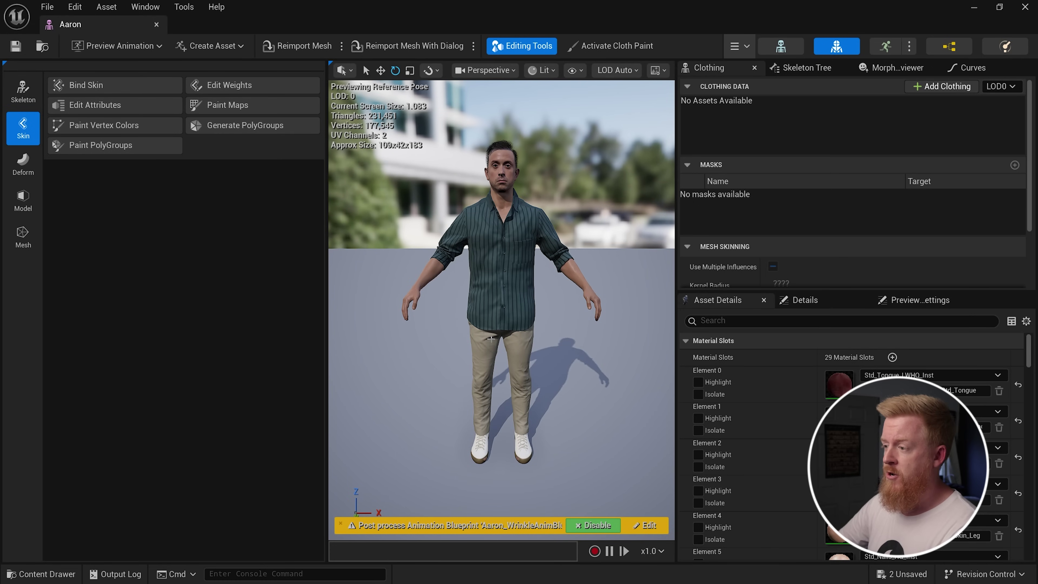
{"action": "left_click", "coordinate": [157, 25]}
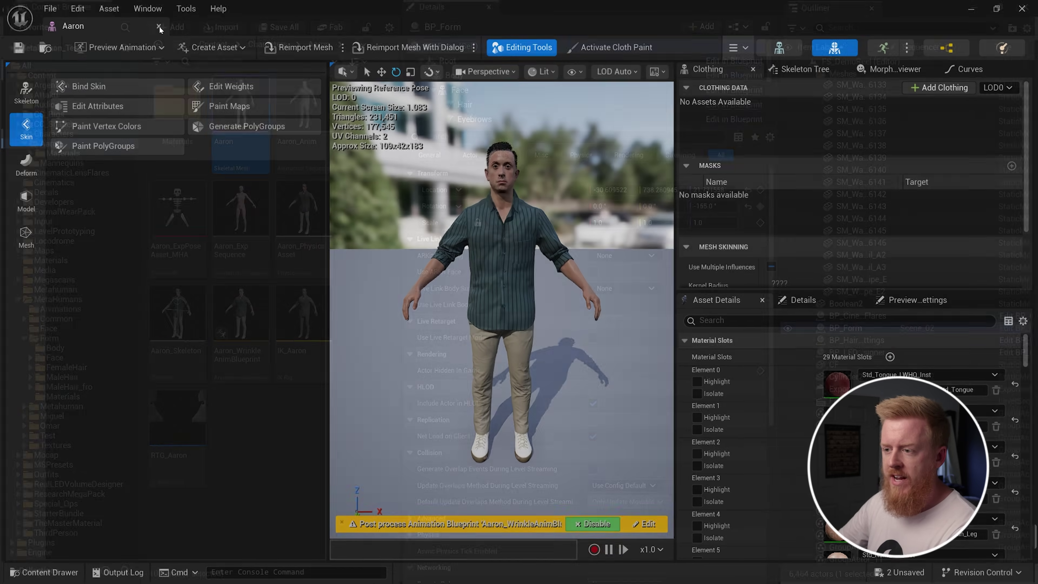
{"action": "left_click", "coordinate": [296, 481]}
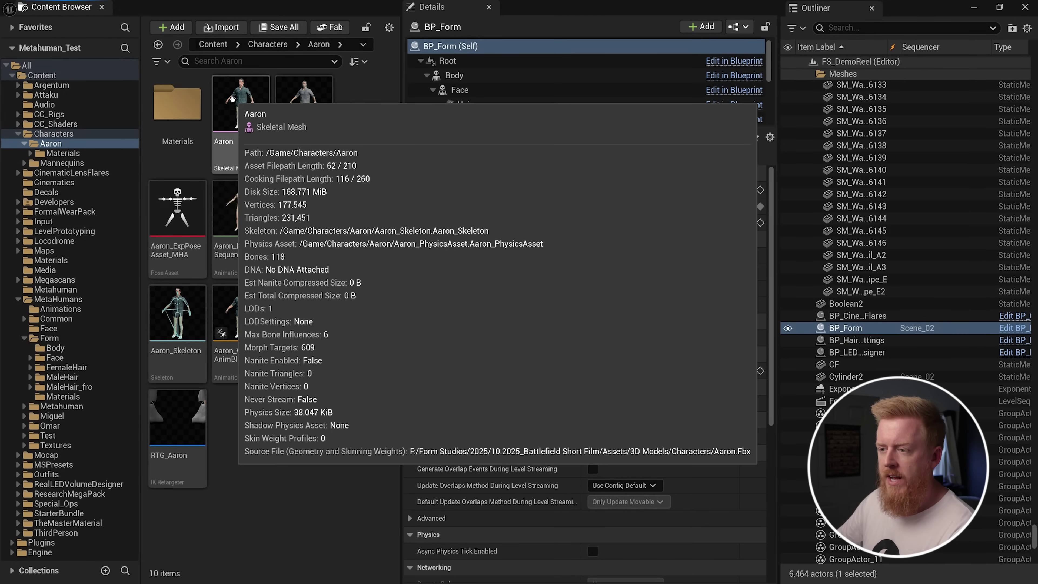
Step: Create a CC Control Rig for Aaron and inspect the generated Aaron_Body mesh in Rigs
{"action": "right_click", "coordinate": [233, 98]}
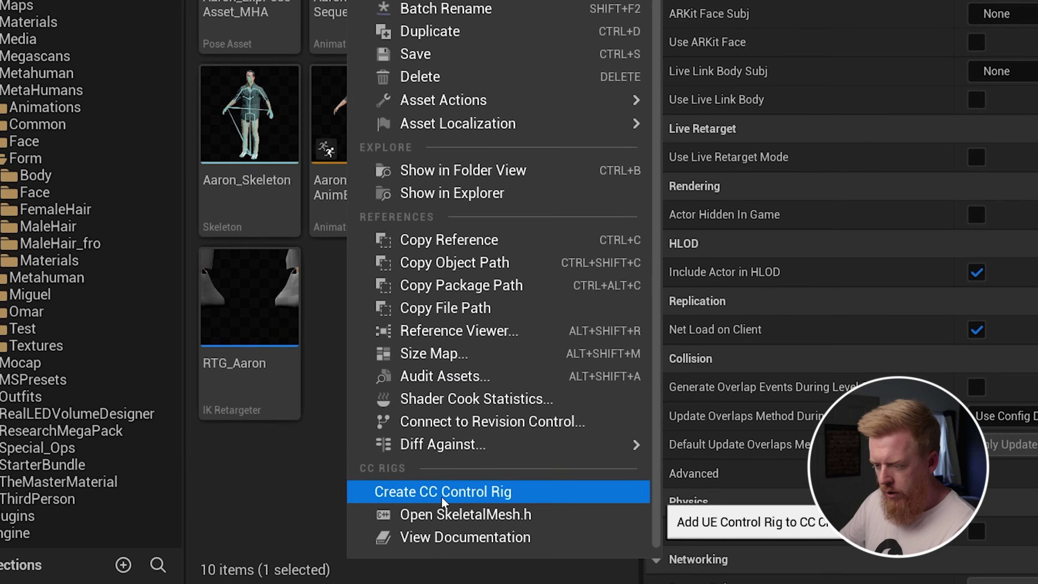
{"action": "left_click", "coordinate": [454, 492]}
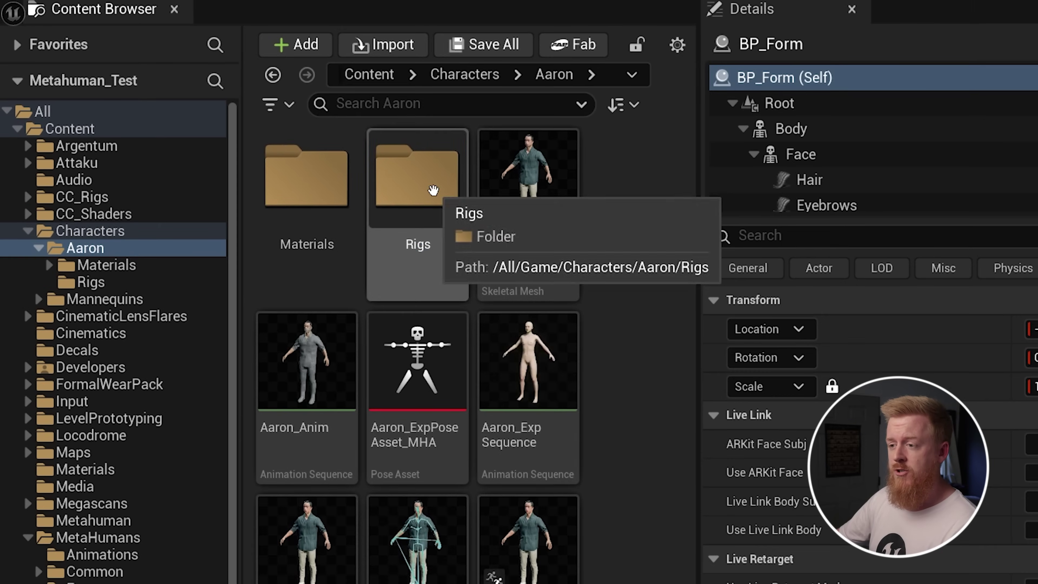
{"action": "double_click", "coordinate": [327, 151]}
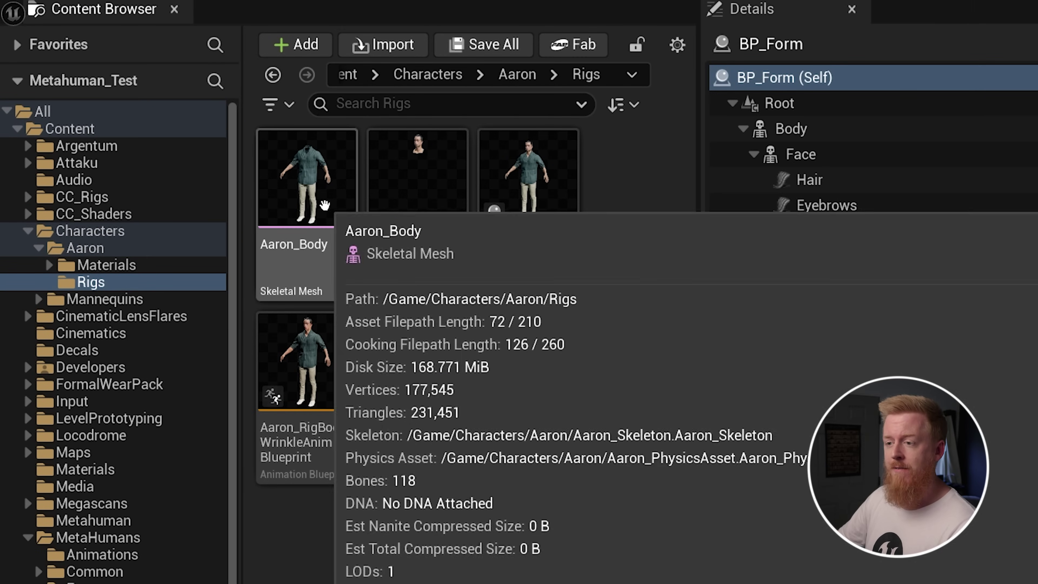
{"action": "double_click", "coordinate": [350, 231]}
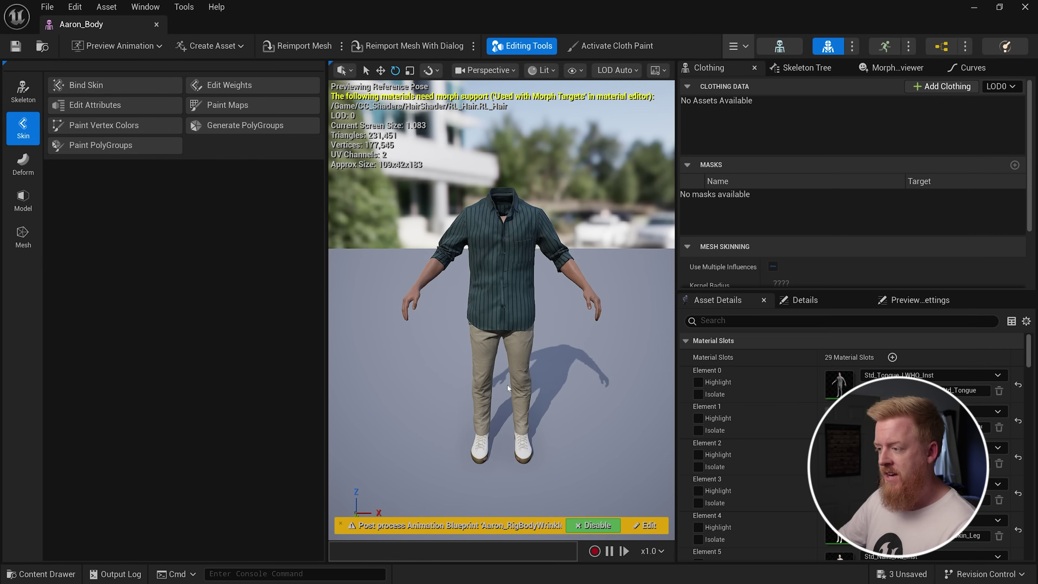
{"action": "left_click", "coordinate": [157, 25]}
{"action": "double_click", "coordinate": [221, 92]}
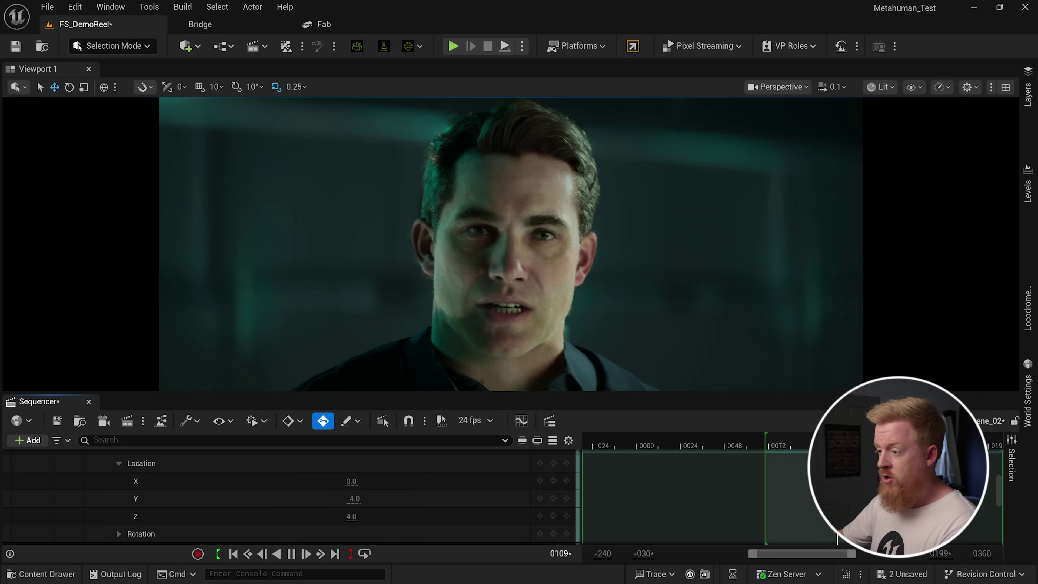
Step: Pause the sequence, step forward one frame, and select the MetaHuman character in the shot
{"action": "key", "text": "space"}
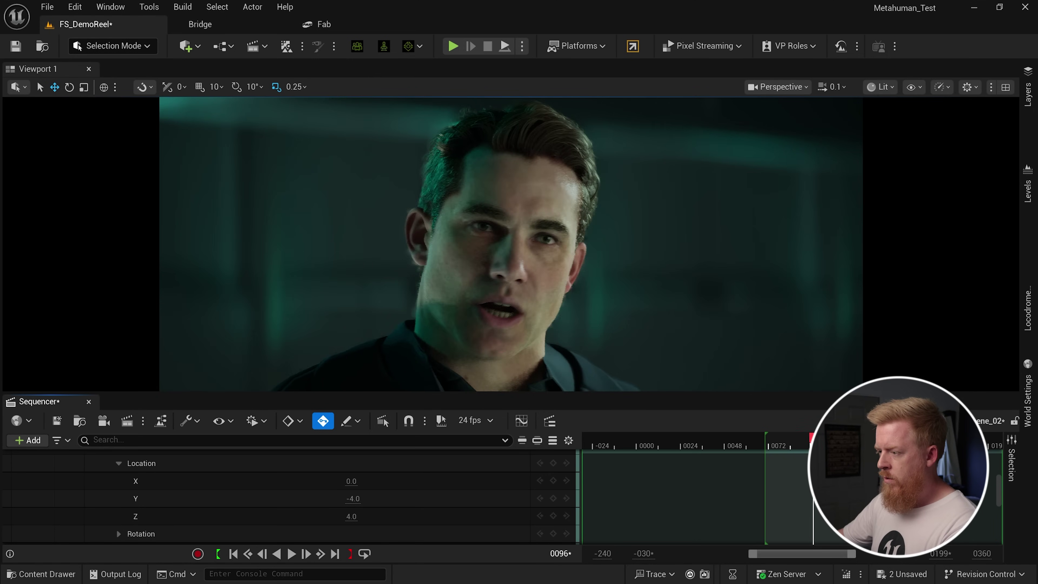
{"action": "key", "text": "Right"}
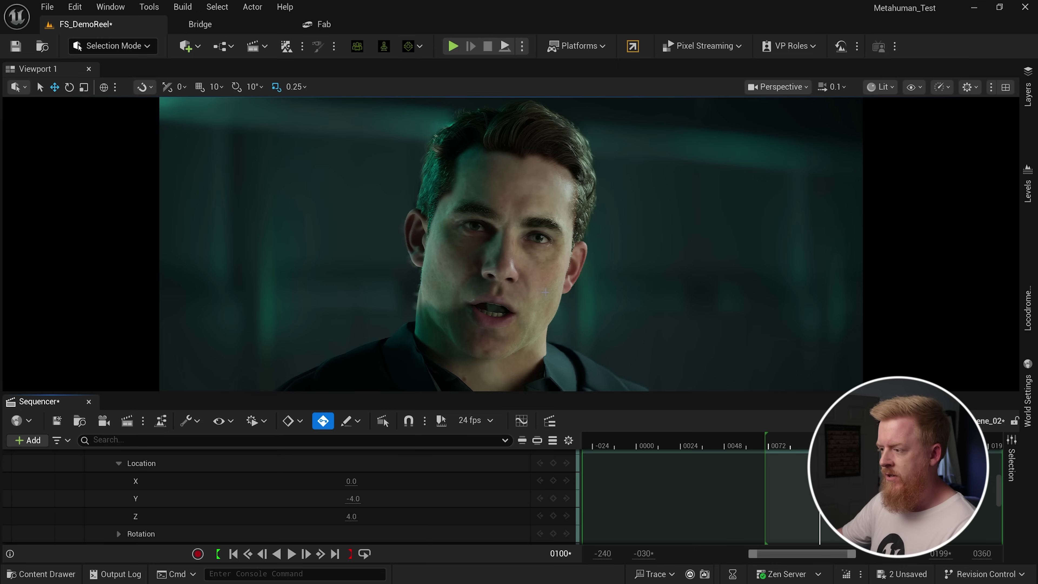
{"action": "left_click", "coordinate": [546, 292]}
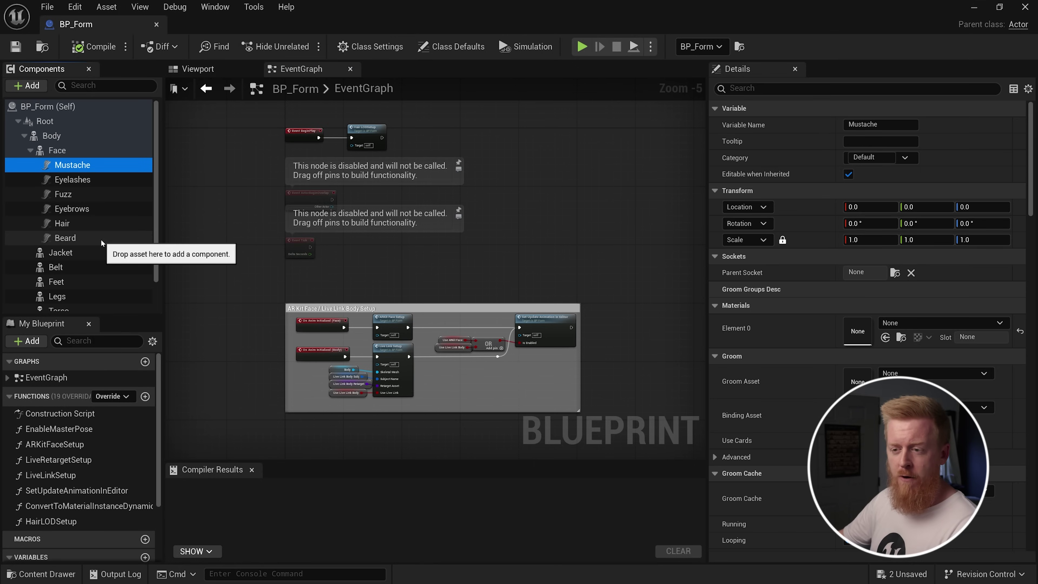
Step: Delete the Mustache-to-Beard groom components and the Torso-to-Belt clothing components from BP_Form
{"action": "left_click", "coordinate": [101, 238], "text": "shift"}
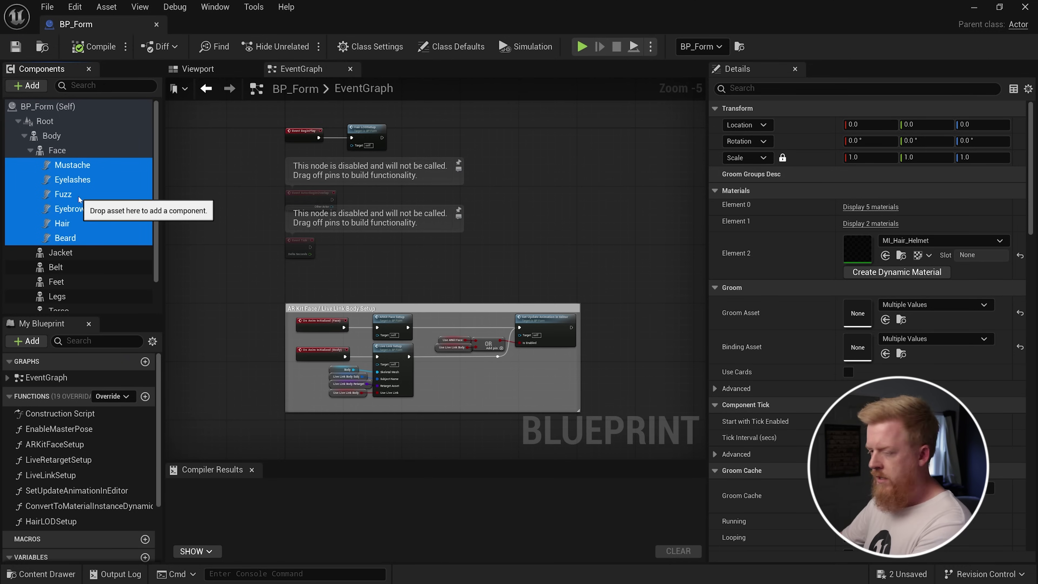
{"action": "key", "text": "Delete"}
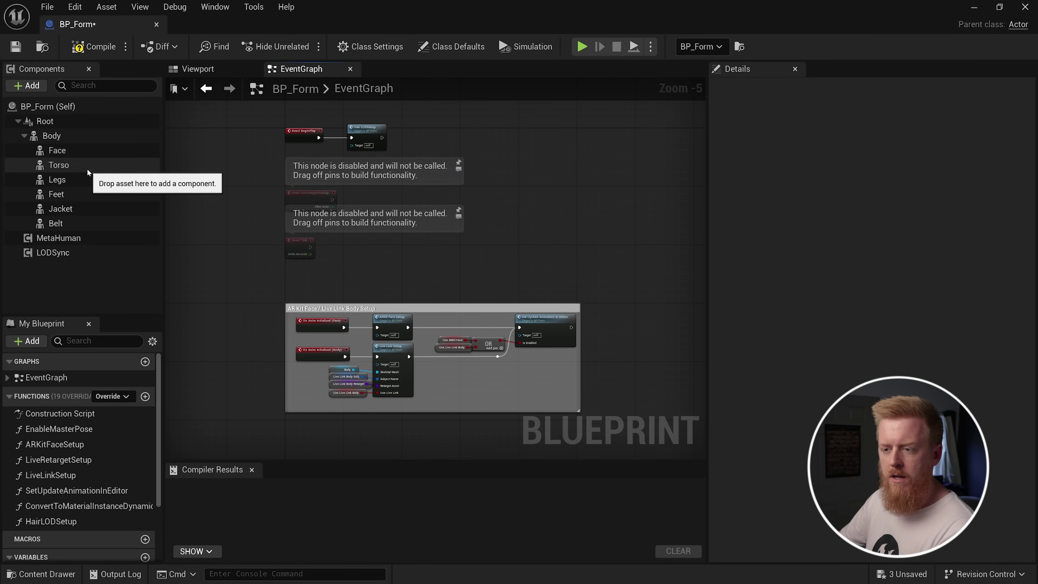
{"action": "left_click", "coordinate": [87, 167]}
{"action": "left_click", "coordinate": [77, 227], "text": "shift"}
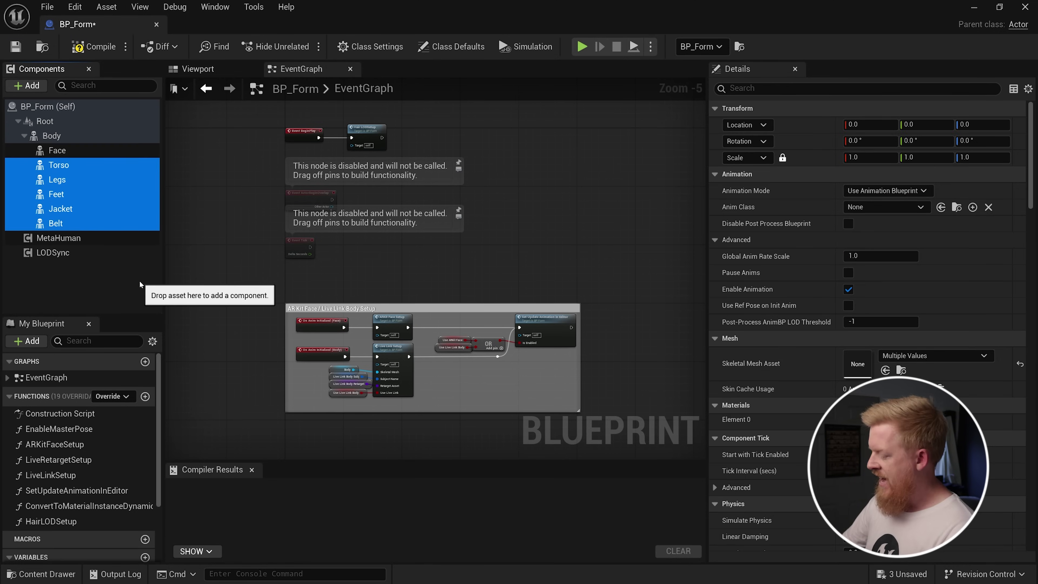
{"action": "key", "text": "Delete"}
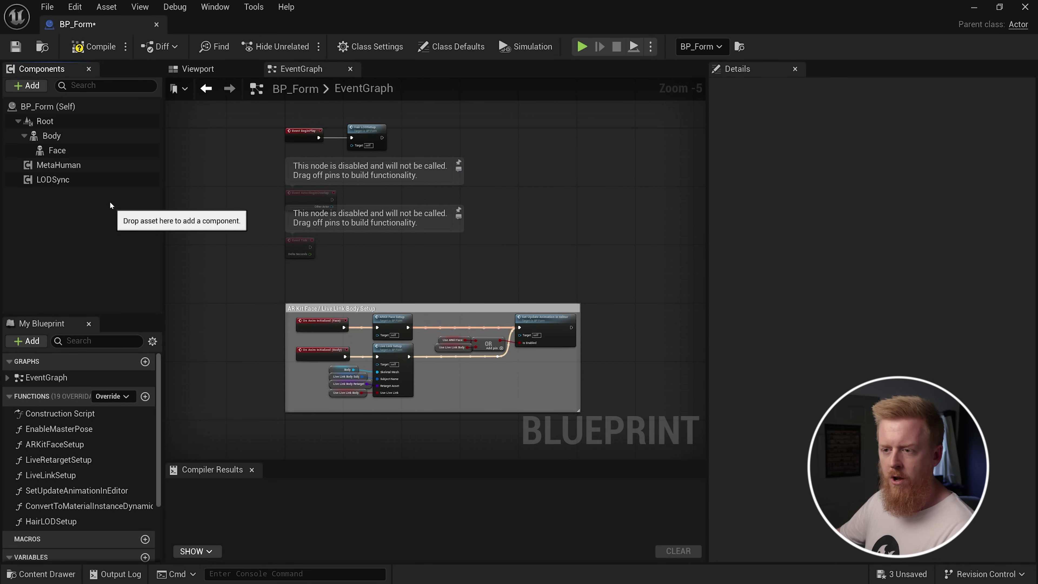
Step: Assign an Aaron mesh to the Body component and Aaron_Face to the Face component
{"action": "left_click", "coordinate": [86, 139]}
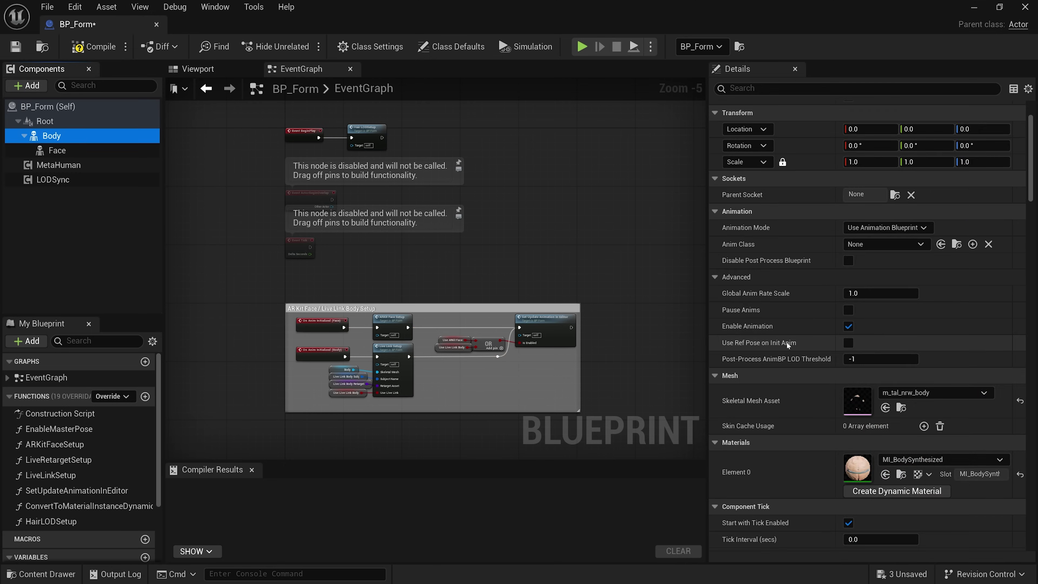
{"action": "scroll", "coordinate": [788, 345], "scroll_direction": "down", "scroll_amount": 2}
{"action": "left_click", "coordinate": [907, 316]}
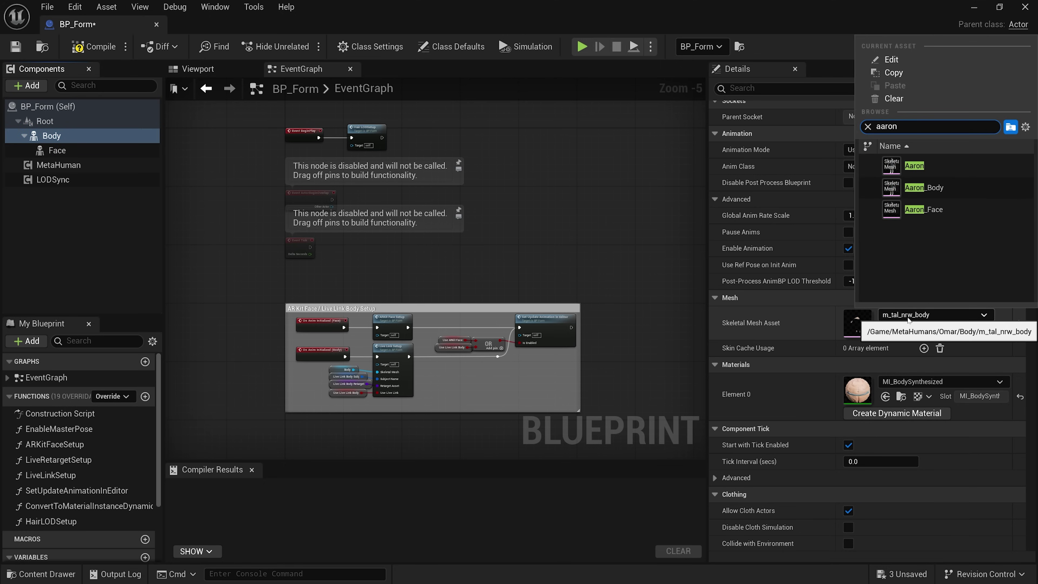
{"action": "left_click", "coordinate": [925, 194]}
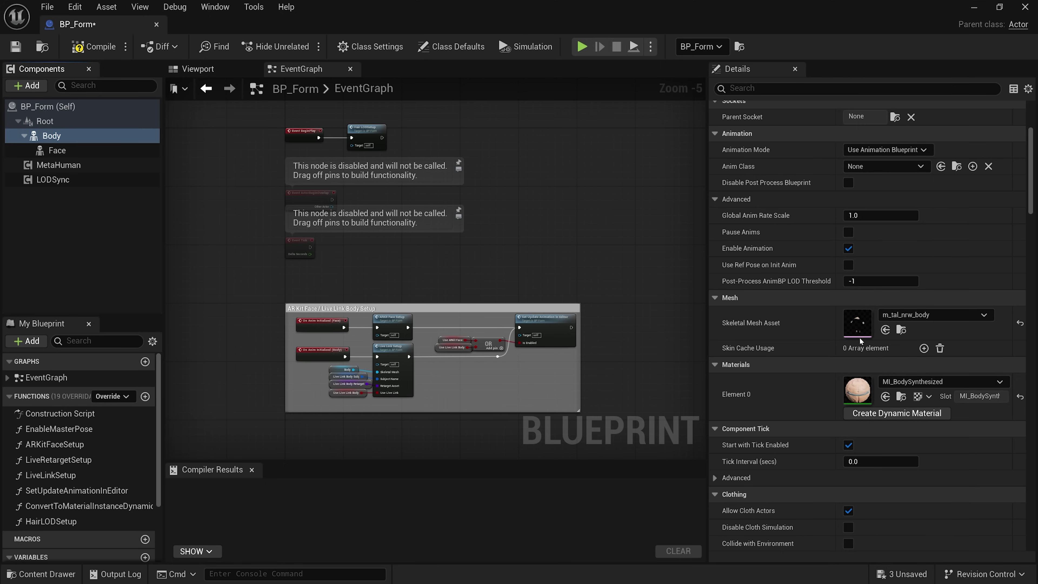
{"action": "left_click", "coordinate": [62, 150]}
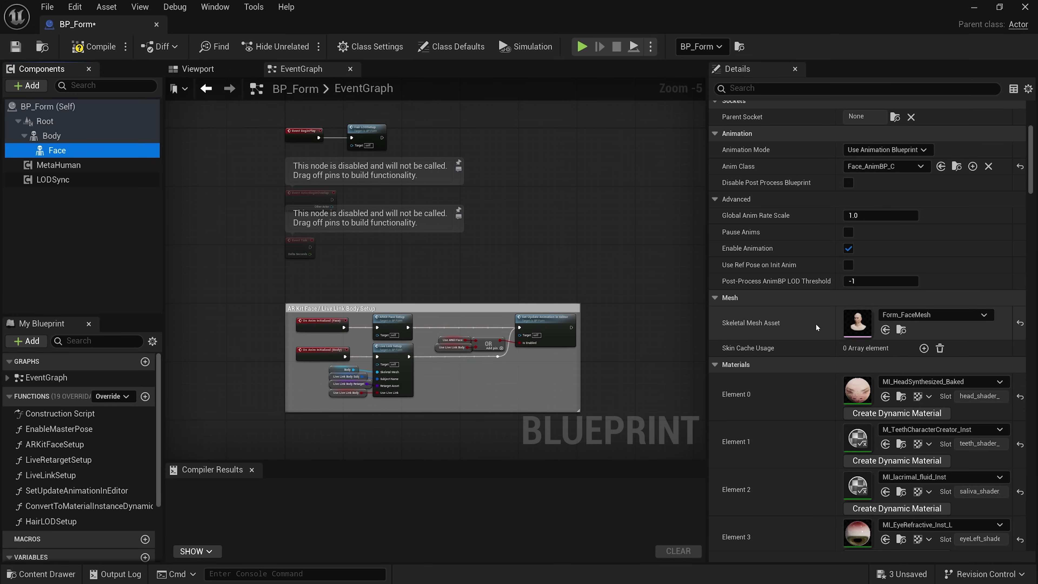
{"action": "left_click", "coordinate": [914, 317]}
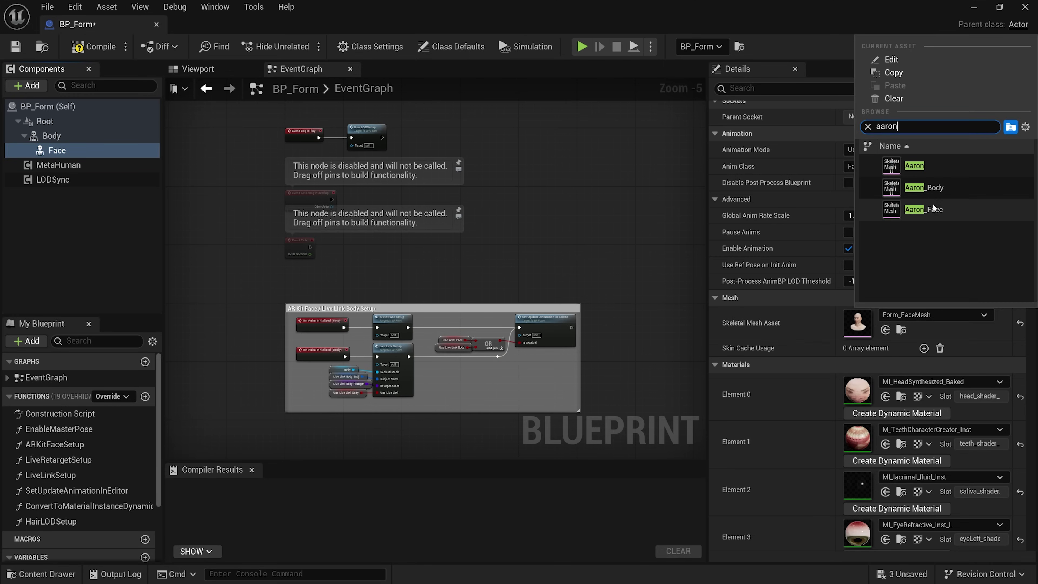
{"action": "left_click", "coordinate": [927, 214]}
Step: Check the Aaron character in the blueprint Viewport and compile BP_Form
{"action": "left_click", "coordinate": [207, 72]}
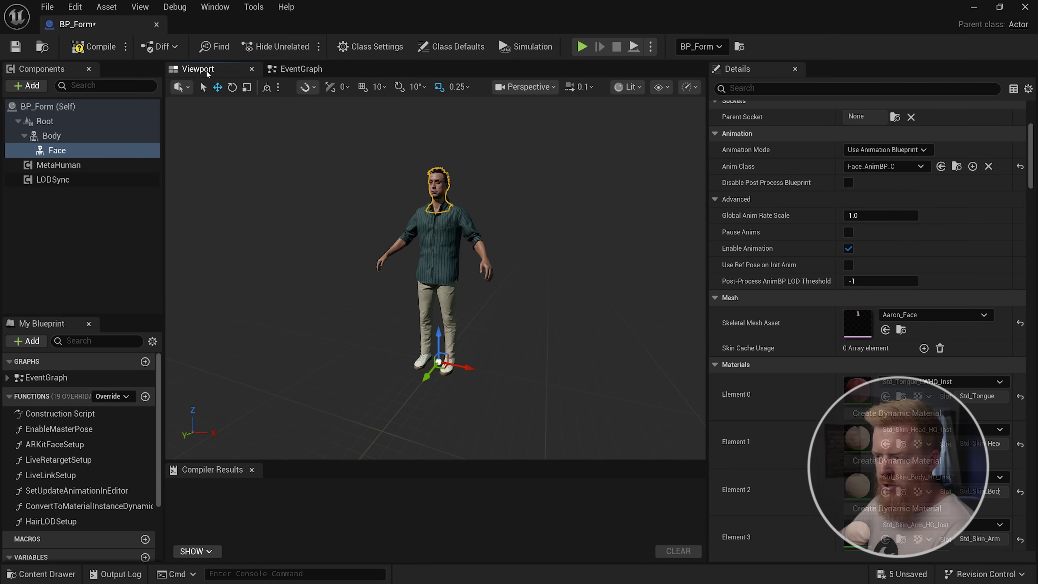
{"action": "right_click_drag", "start_coordinate": [551, 250], "coordinate": [552, 251]}
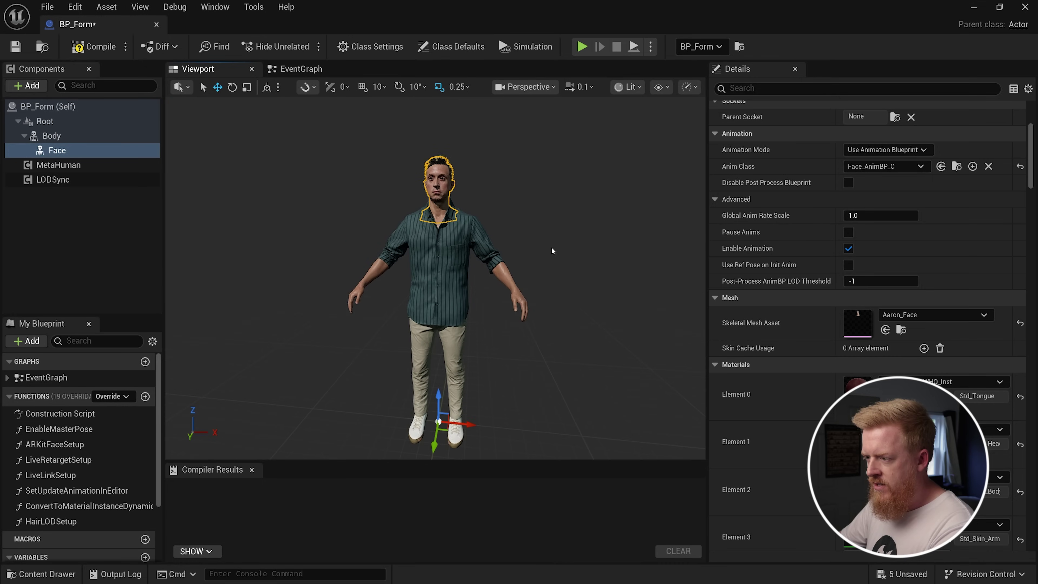
{"action": "left_click", "coordinate": [143, 200]}
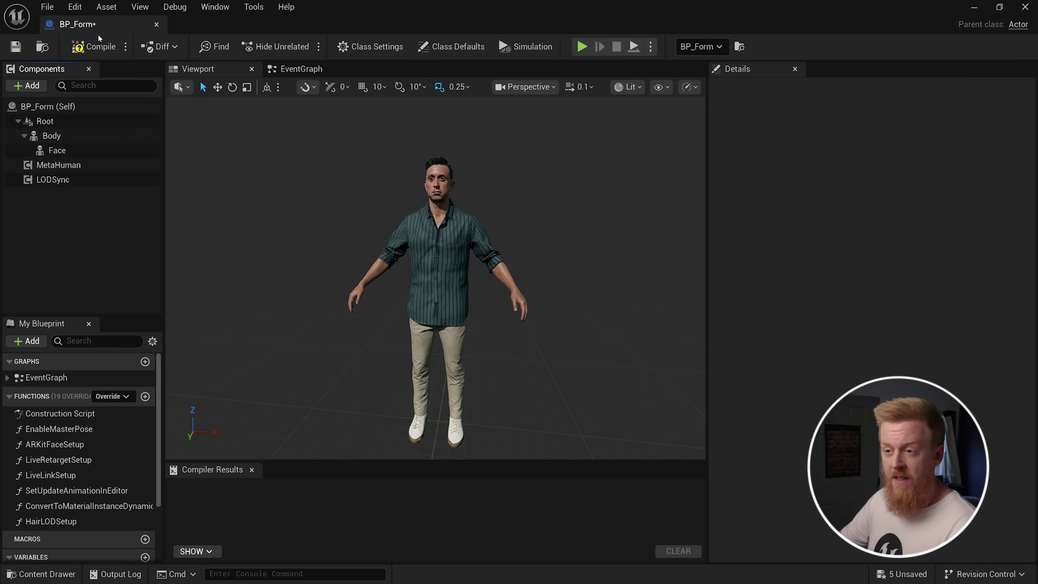
{"action": "left_click", "coordinate": [15, 47]}
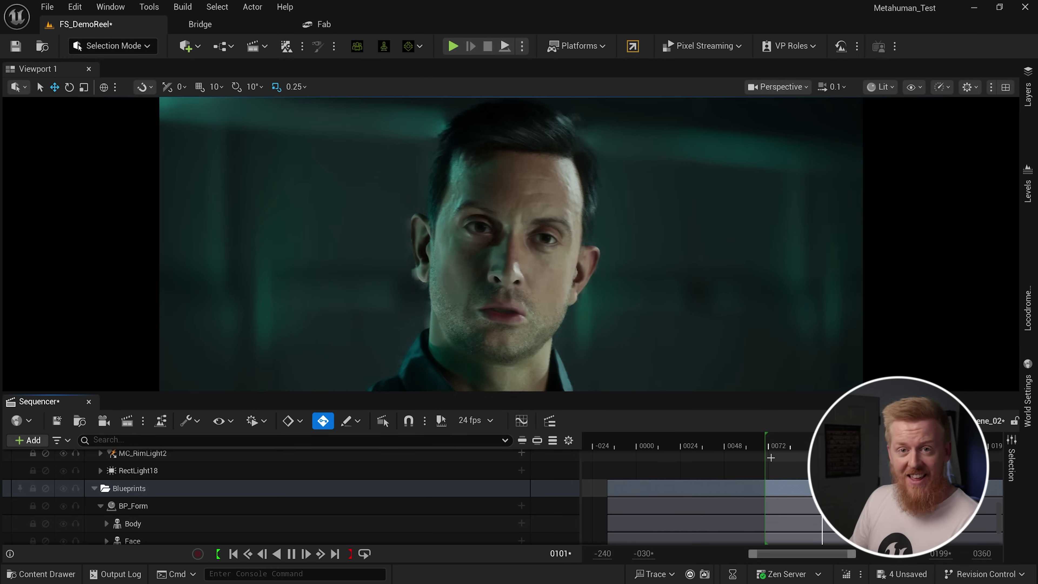